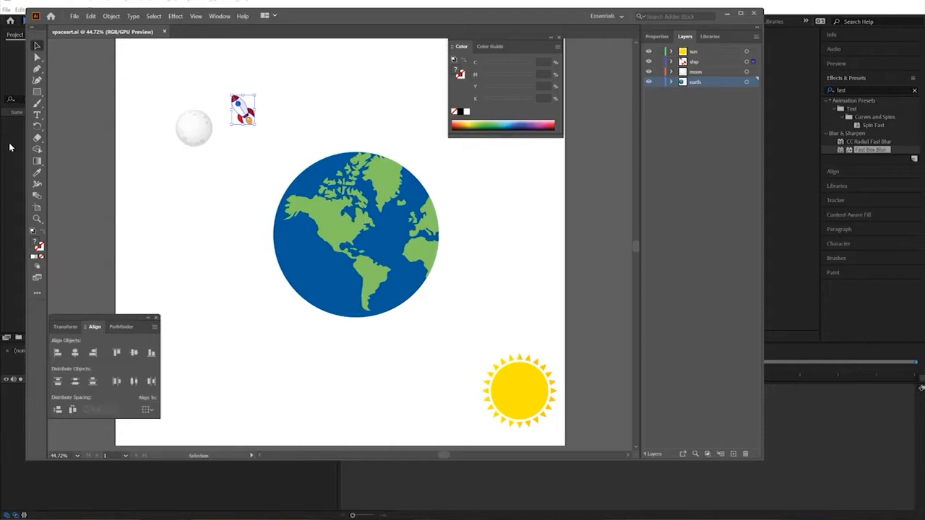
- Switch to After Effects and import the spaceart Illustrator file as Composition - Retain Layer Sizes
{"action": "left_click", "coordinate": [9, 147]}
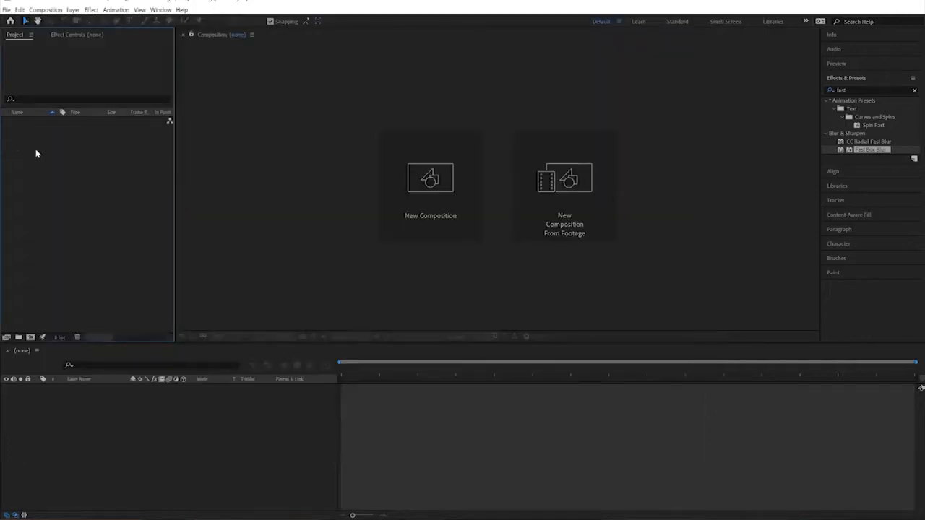
{"action": "right_click", "coordinate": [36, 152]}
{"action": "mouse_move", "coordinate": [65, 195]}
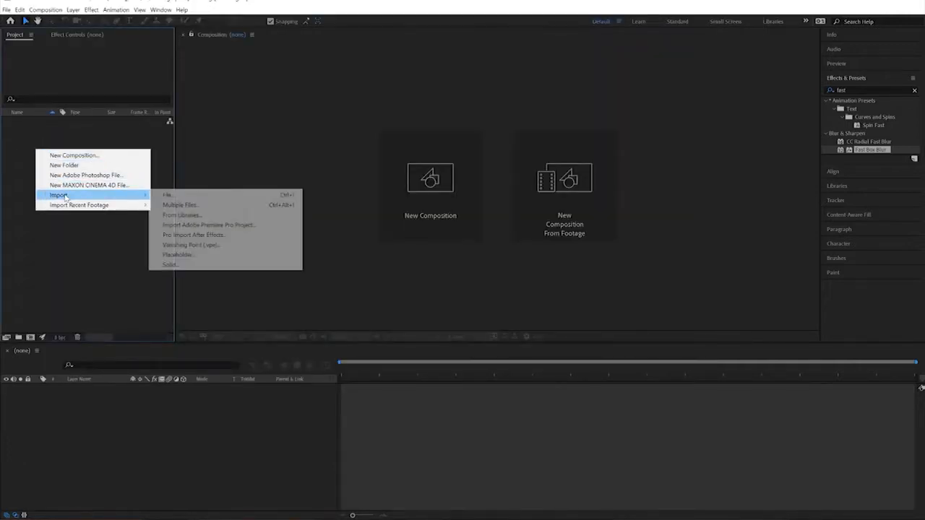
{"action": "left_click", "coordinate": [173, 195]}
{"action": "left_click", "coordinate": [265, 198]}
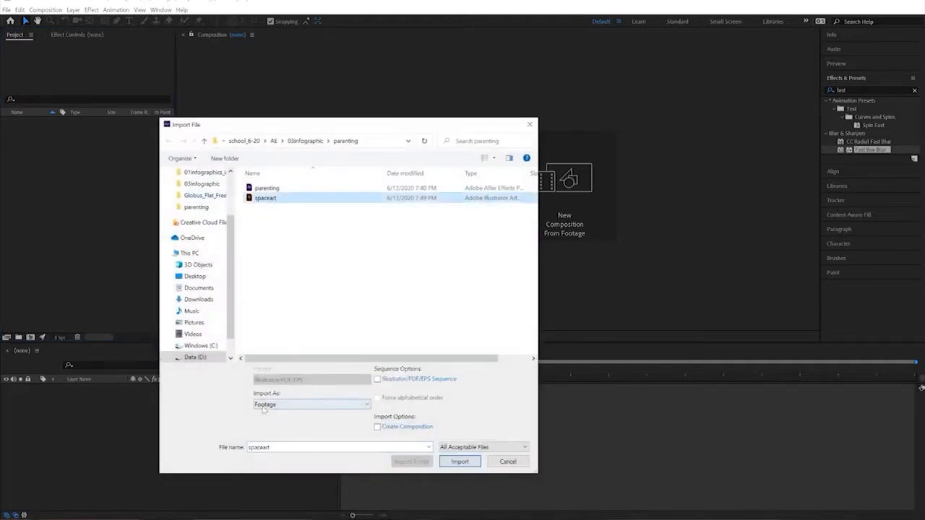
{"action": "left_click", "coordinate": [313, 404]}
{"action": "left_click", "coordinate": [314, 405]}
{"action": "left_click", "coordinate": [313, 406]}
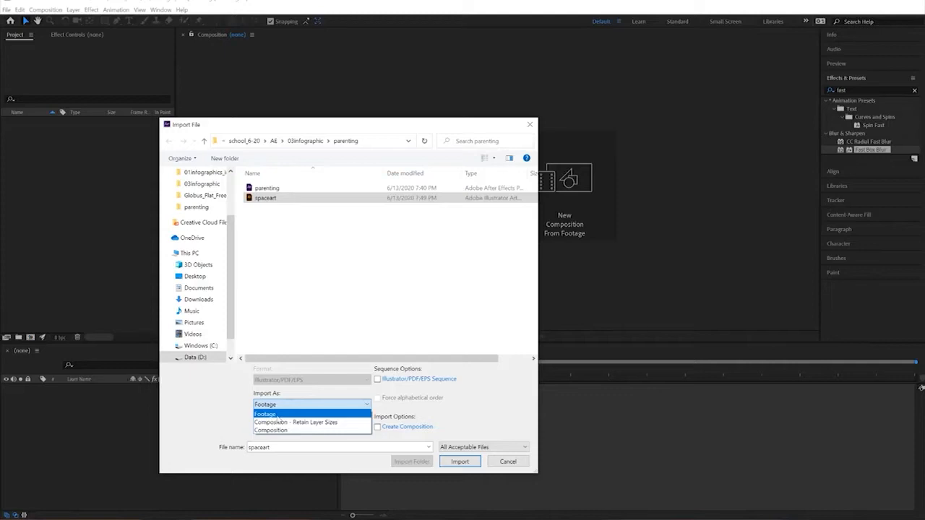
{"action": "left_click", "coordinate": [275, 423]}
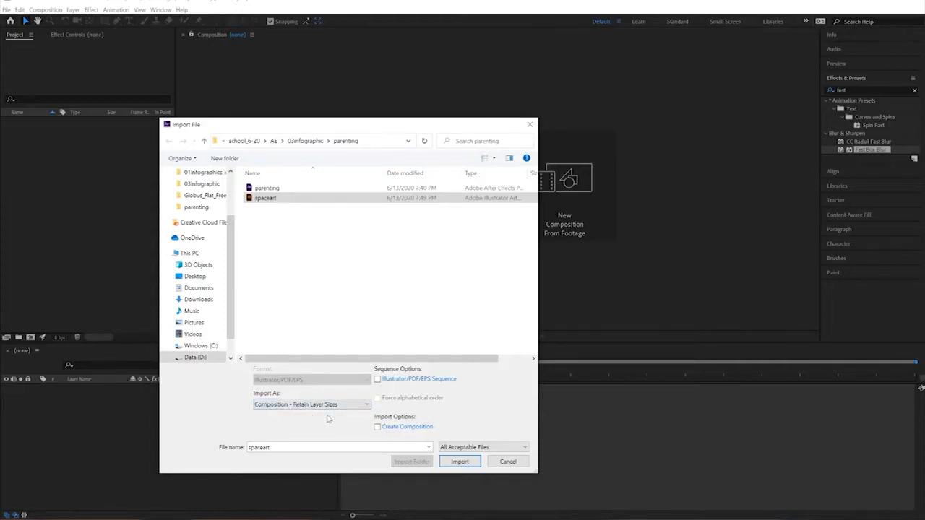
{"action": "left_click", "coordinate": [460, 461]}
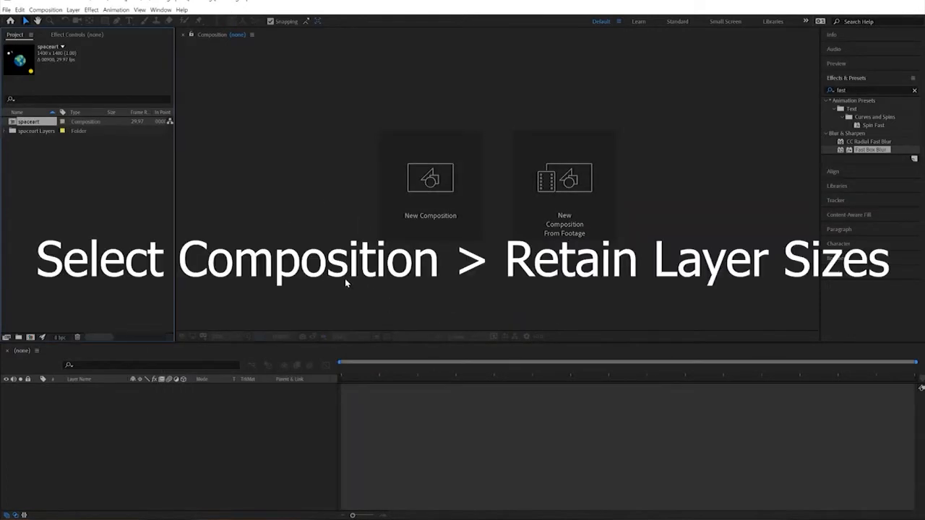
- Open the spaceart composition and check the anchor points of its artwork layers with the Pan Behind tool
{"action": "double_click", "coordinate": [12, 125]}
{"action": "left_click", "coordinate": [478, 205]}
{"action": "left_click", "coordinate": [427, 149]}
{"action": "left_click", "coordinate": [447, 138]}
{"action": "left_click", "coordinate": [425, 147]}
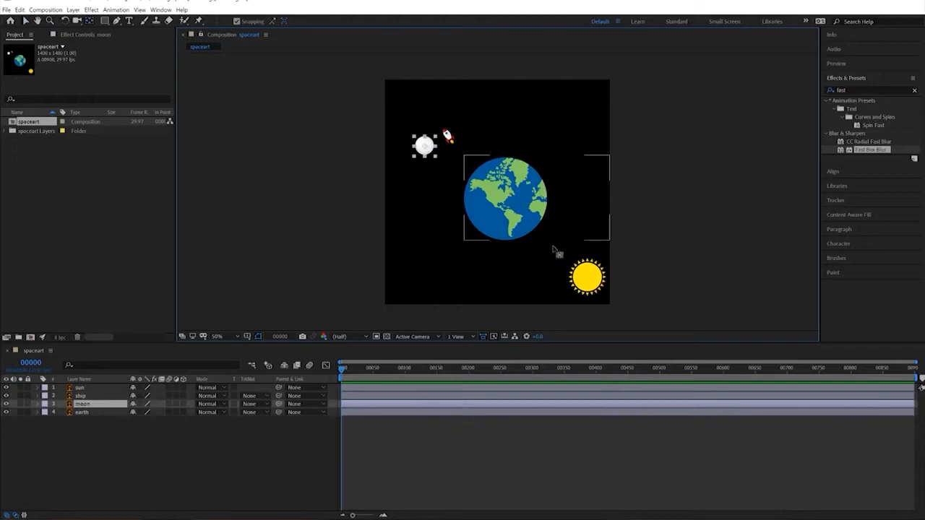
- Move the earth's anchor point to the sun's centre and the moon's anchor point to the earth's centre
{"action": "left_click", "coordinate": [511, 206]}
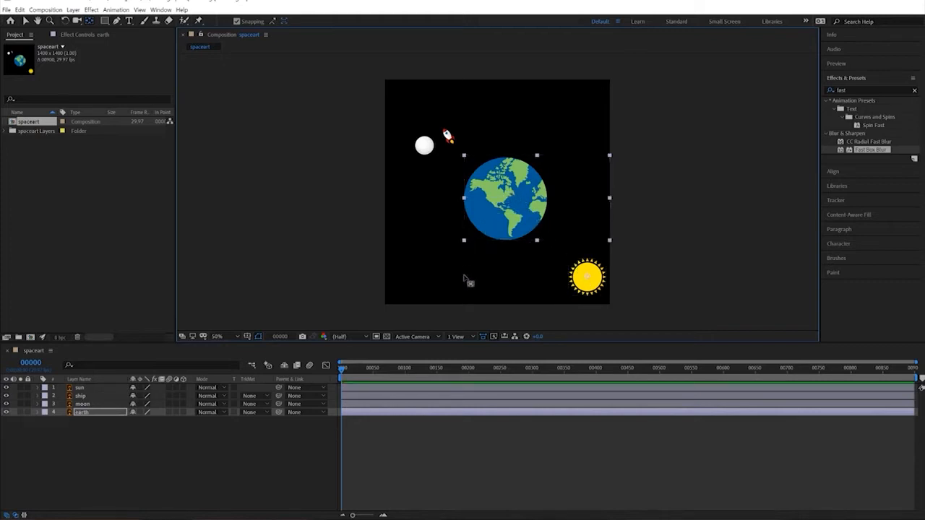
{"action": "left_click", "coordinate": [433, 153]}
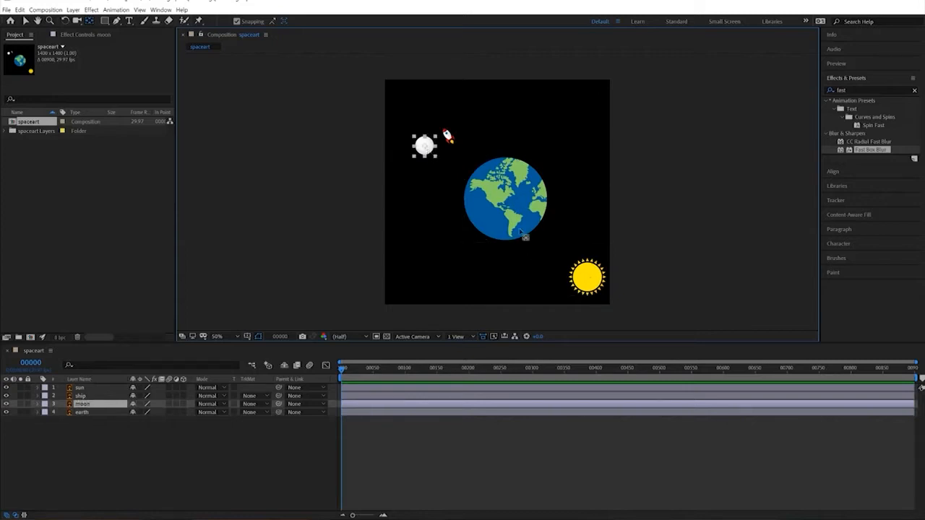
{"action": "left_click_drag", "start_coordinate": [425, 146], "coordinate": [508, 205]}
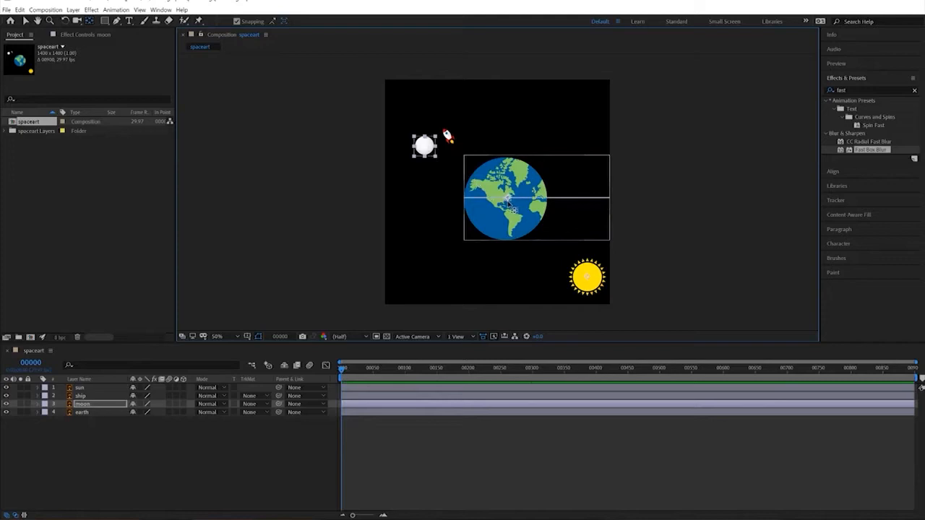
- Move the ship's anchor point to the moon's centre and return to the Selection tool
{"action": "left_click", "coordinate": [448, 137]}
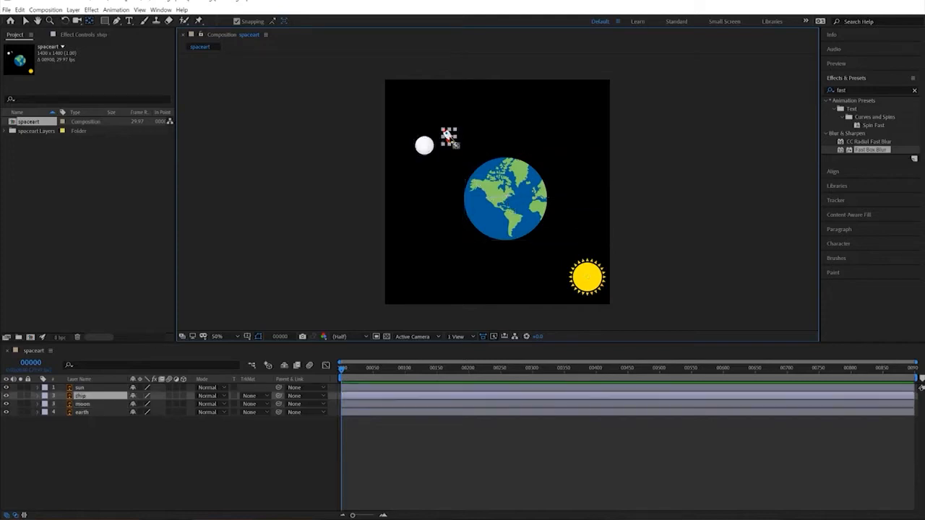
{"action": "left_click_drag", "start_coordinate": [448, 137], "coordinate": [426, 147]}
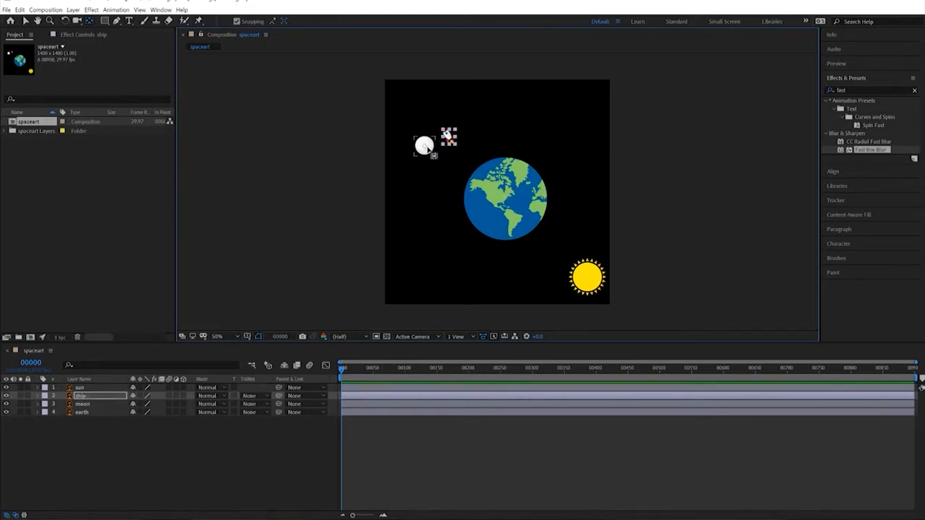
{"action": "key", "text": "v"}
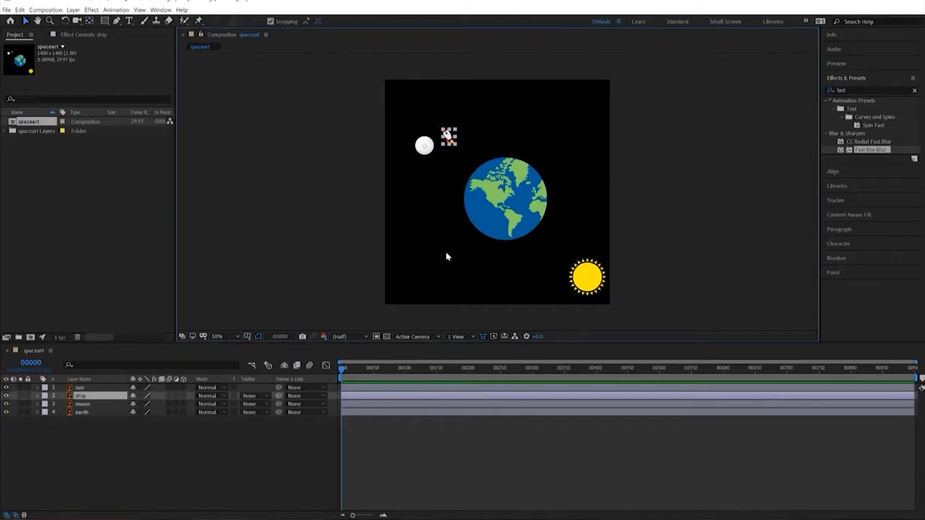
- Start keyframing the ship layer's rotation at frame 0 and move the current time to frame 90
{"action": "left_click", "coordinate": [37, 396]}
{"action": "left_click", "coordinate": [46, 405]}
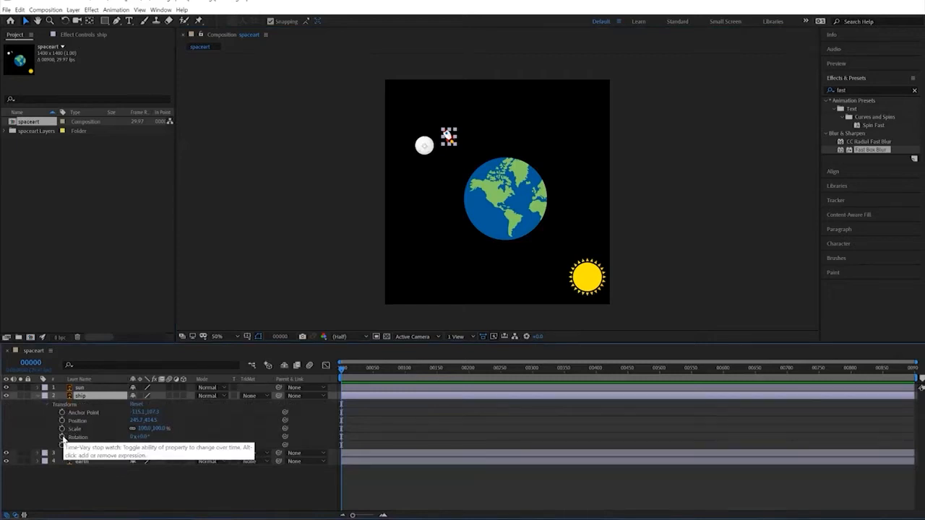
{"action": "left_click", "coordinate": [62, 437]}
{"action": "left_click", "coordinate": [31, 363]}
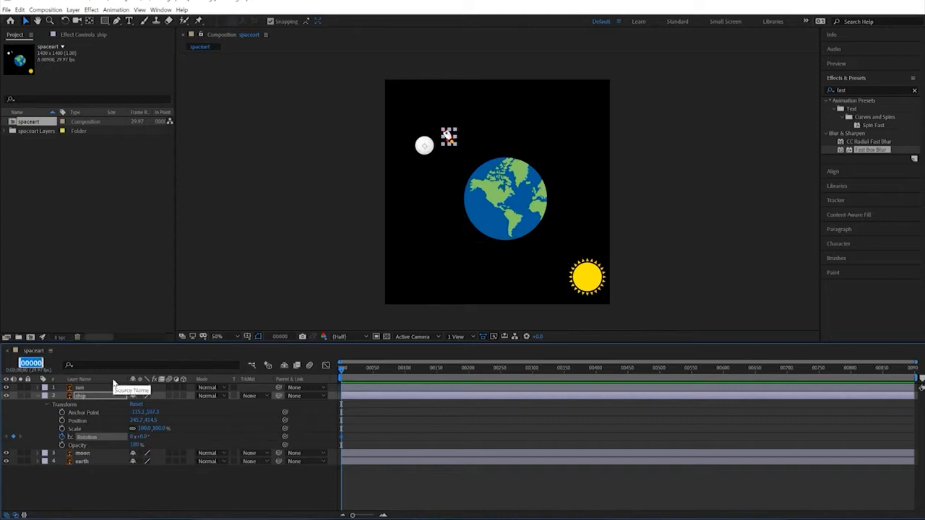
{"action": "type", "text": "90"}
{"action": "key", "text": "Return"}
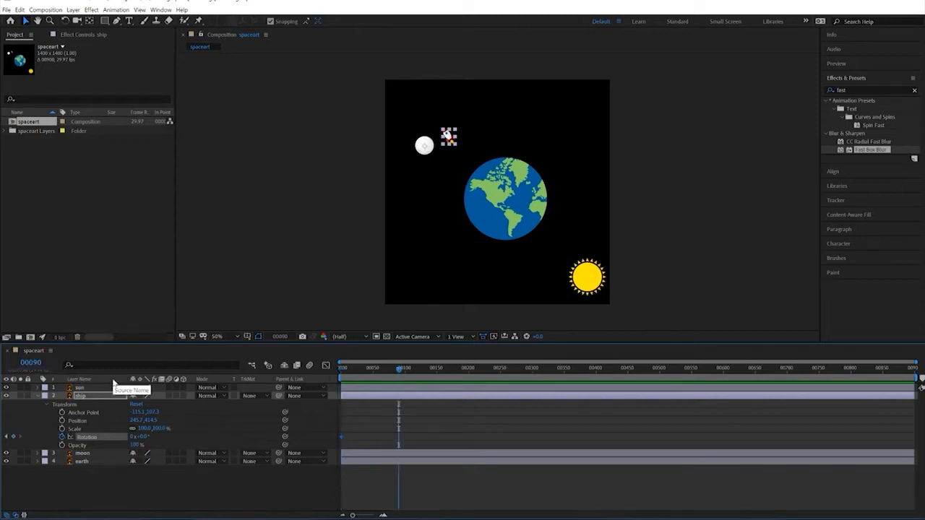
- Set the ship's rotation at frame 90 to 1 full revolution and scrub back to frame 0 to check its direction
{"action": "left_click", "coordinate": [133, 437]}
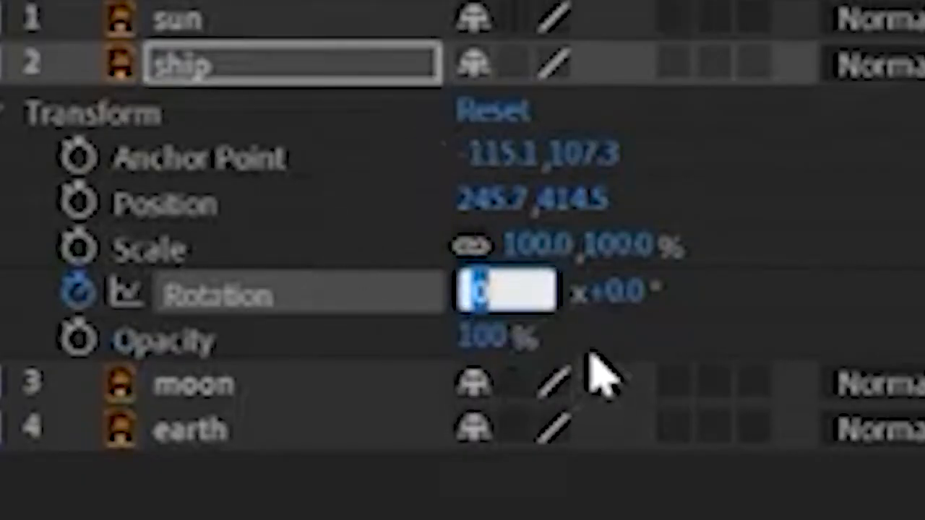
{"action": "type", "text": "1"}
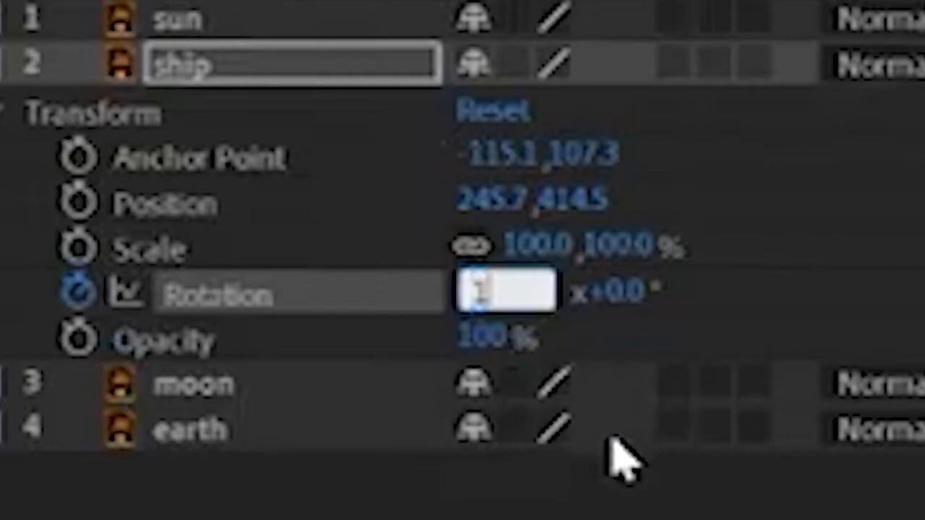
{"action": "key", "text": "Return"}
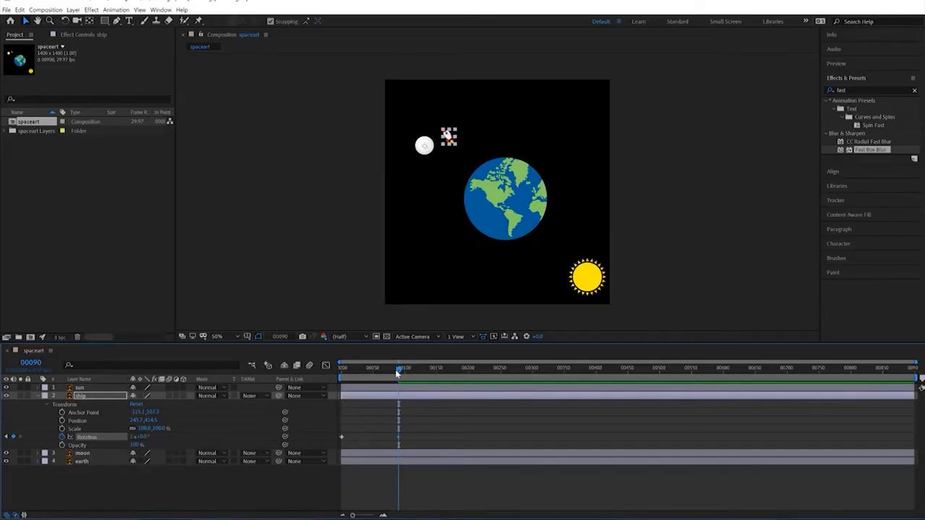
{"action": "left_click_drag", "start_coordinate": [399, 370], "coordinate": [338, 385]}
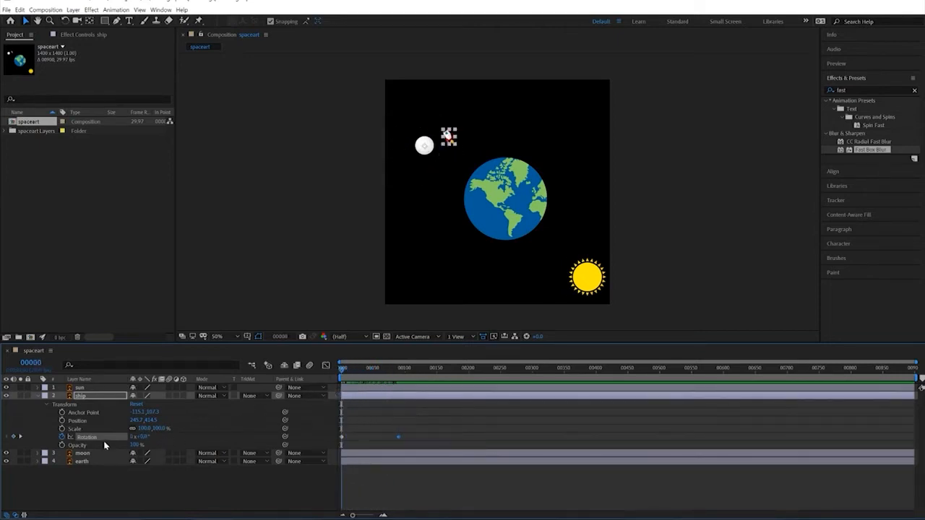
- Set the ship's rotation at frame 90 to -1 revolution and play back its orbit around the moon
{"action": "left_click", "coordinate": [131, 437]}
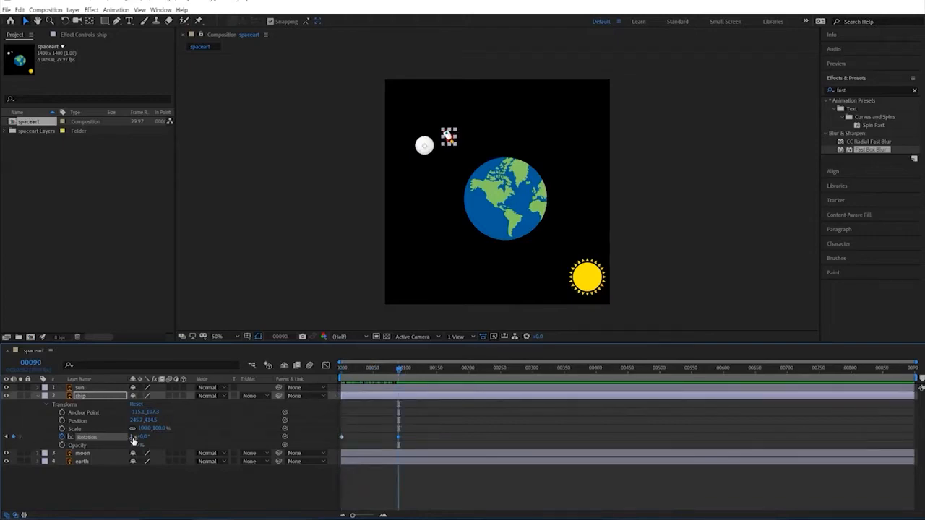
{"action": "type", "text": "1"}
{"action": "type", "text": "-"}
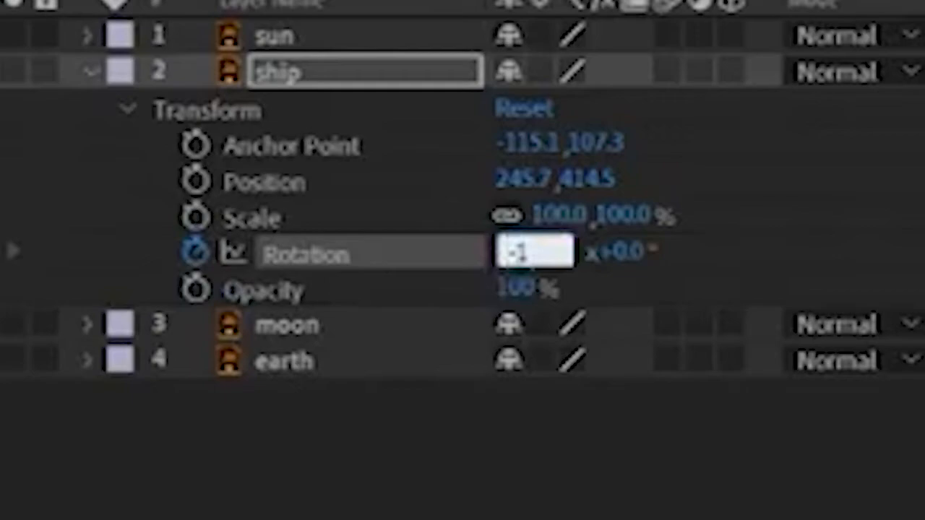
{"action": "key", "text": "Return"}
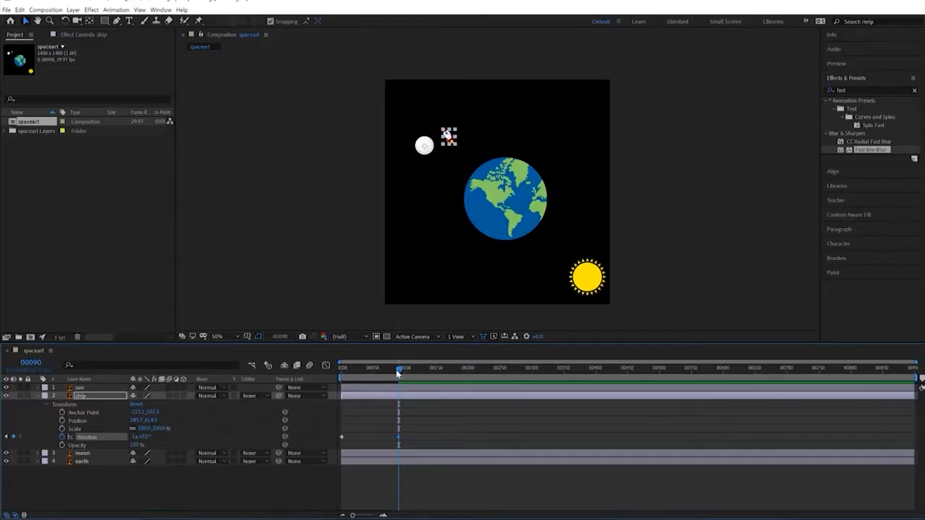
{"action": "key", "text": "space"}
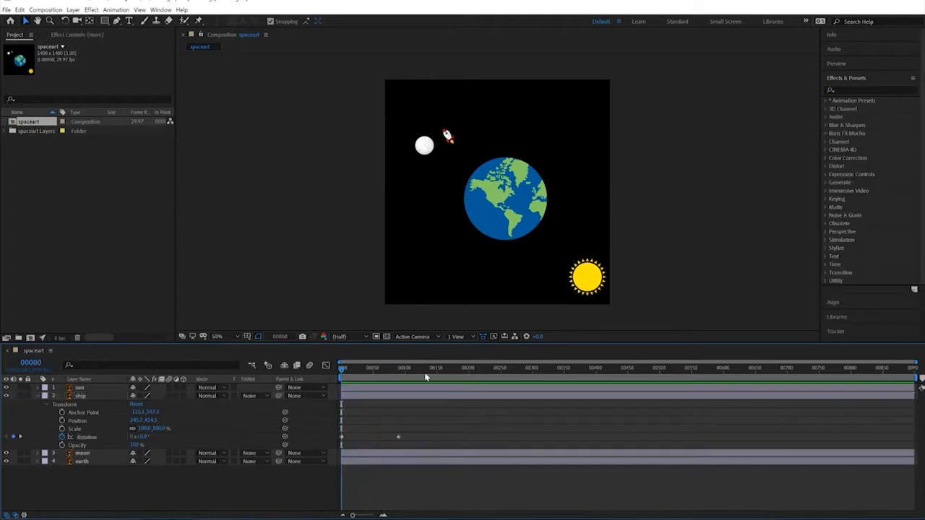
{"action": "key", "text": "space"}
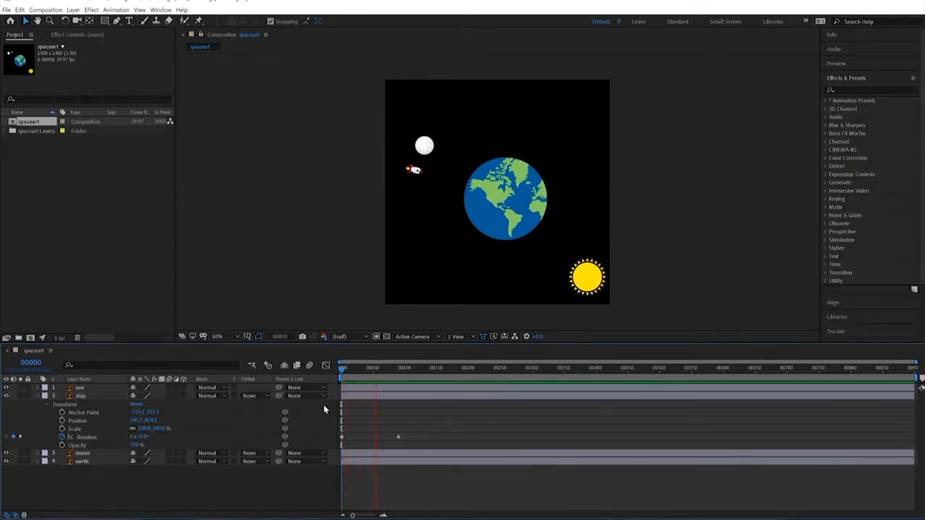
{"action": "key", "text": "space"}
- Add a loopOut() expression to the ship's rotation
{"action": "left_click", "coordinate": [398, 437]}
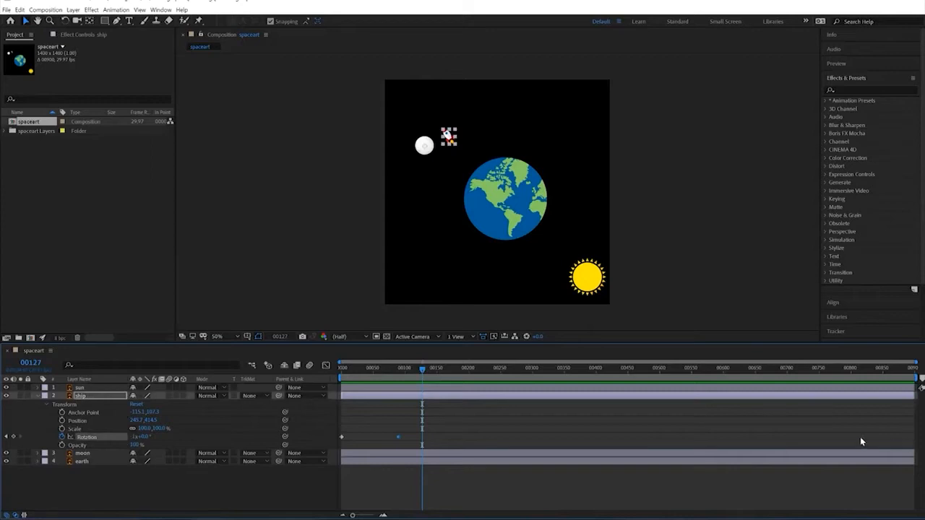
{"action": "left_click_drag", "start_coordinate": [423, 374], "coordinate": [398, 372]}
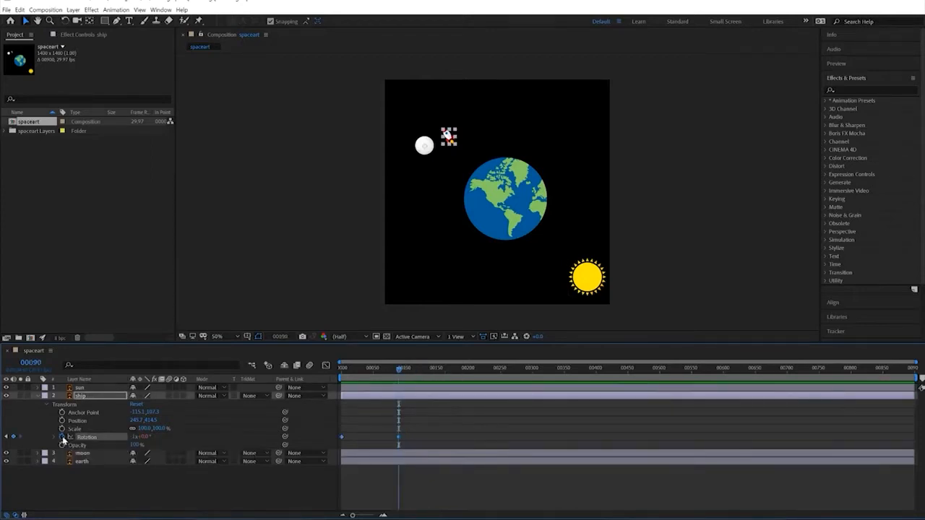
{"action": "left_click", "coordinate": [63, 438], "text": "alt"}
{"action": "type", "text": "loop"}
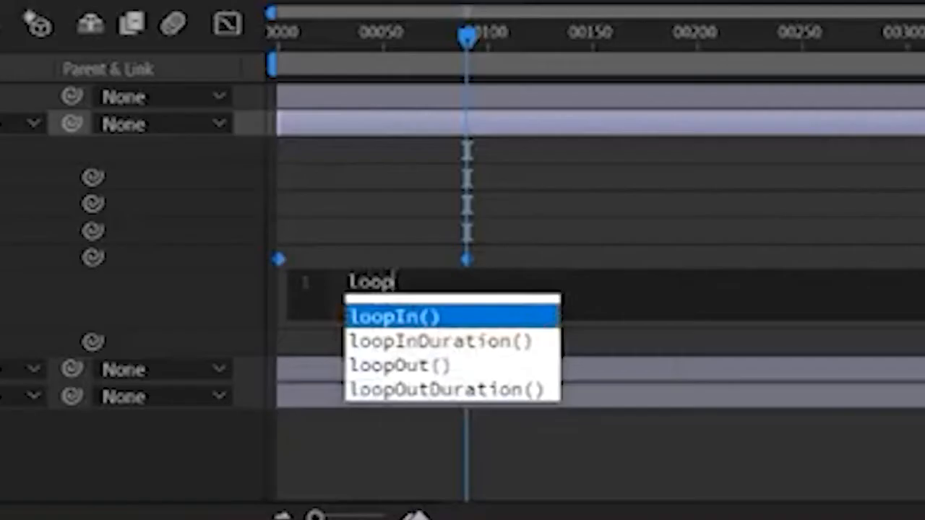
{"action": "key", "text": "Down"}
{"action": "key", "text": "Down"}
{"action": "key", "text": "Return"}
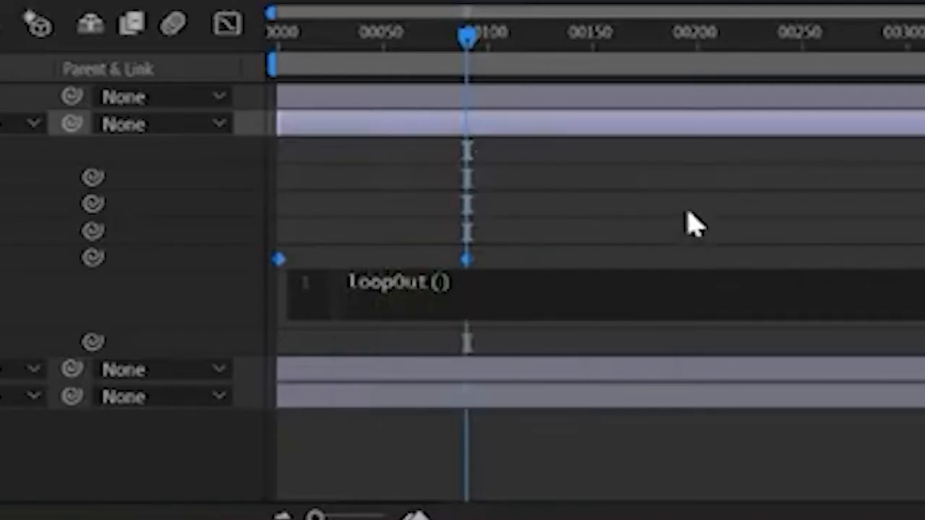
{"action": "left_click", "coordinate": [574, 141]}
- Preview the ship's looping orbit and examine its rotation curve in the Graph Editor
{"action": "key", "text": "space"}
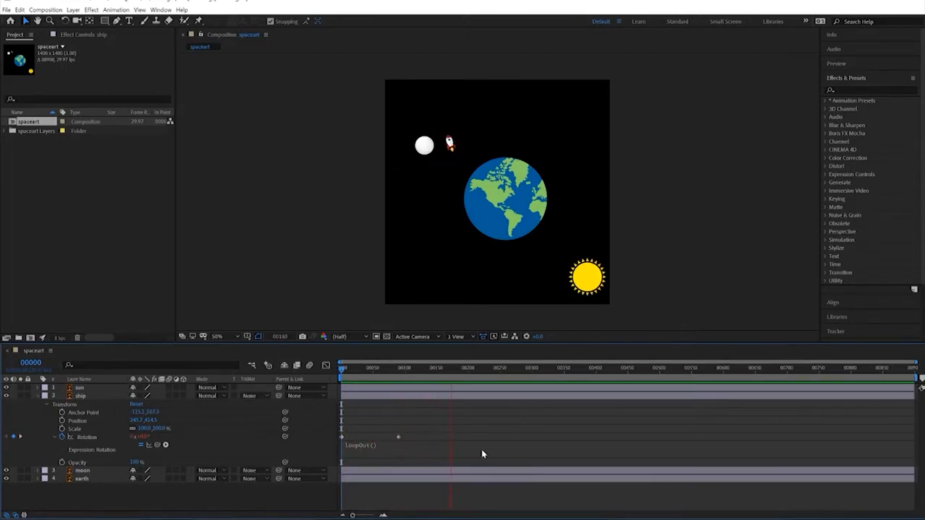
{"action": "key", "text": "space"}
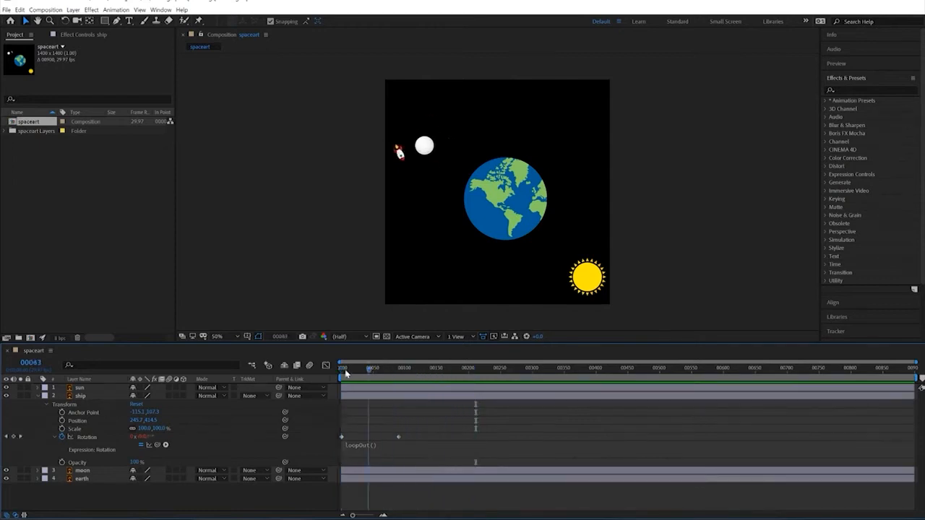
{"action": "left_click", "coordinate": [429, 368]}
{"action": "left_click", "coordinate": [327, 367]}
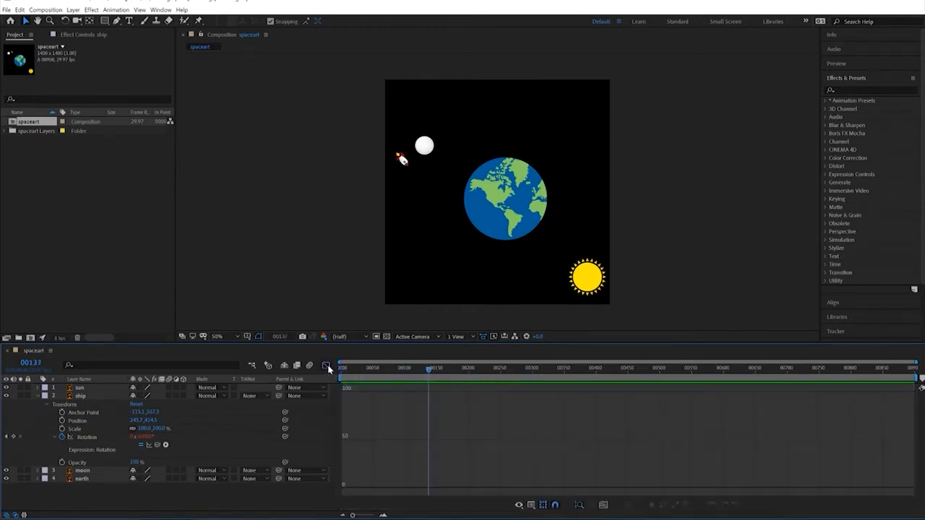
{"action": "left_click", "coordinate": [91, 439]}
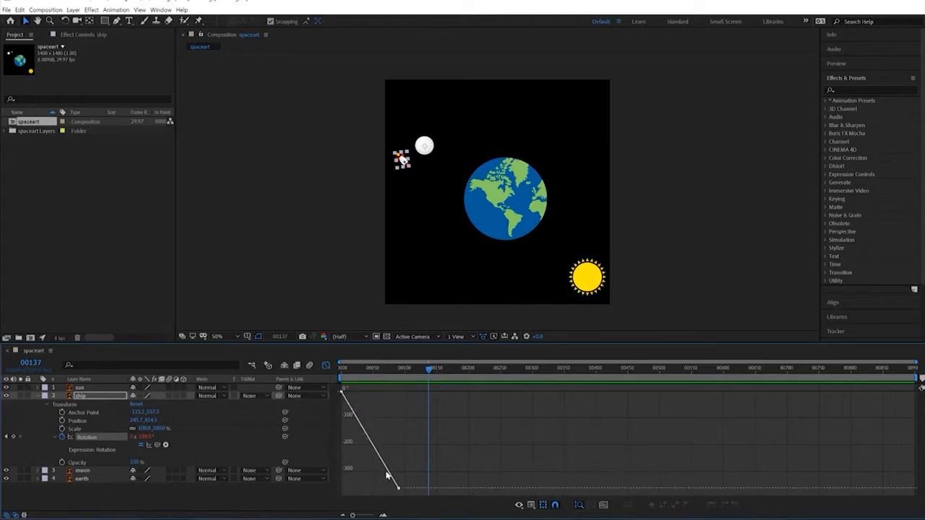
{"action": "key", "text": "shift+F3"}
{"action": "key", "text": "space"}
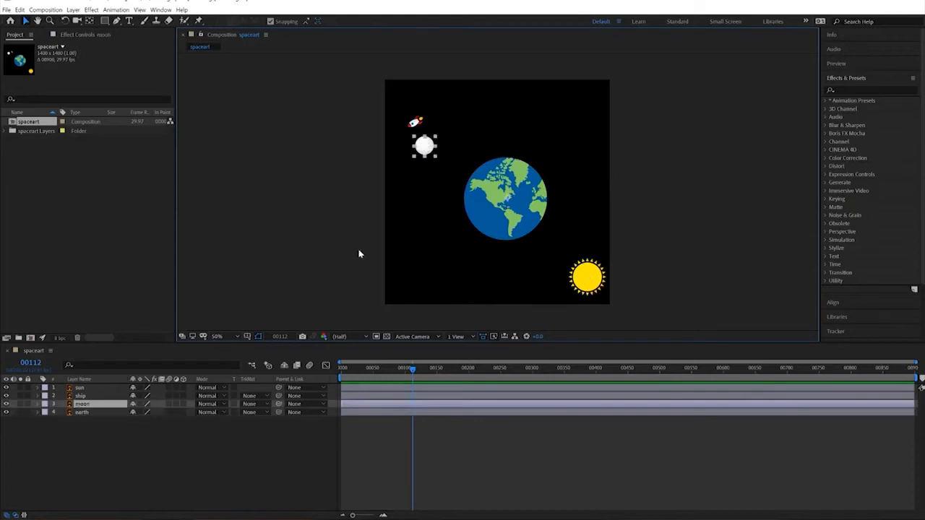
- Reveal only the moon's Rotation property and set a starting rotation keyframe at frame 0
{"action": "left_click", "coordinate": [38, 404]}
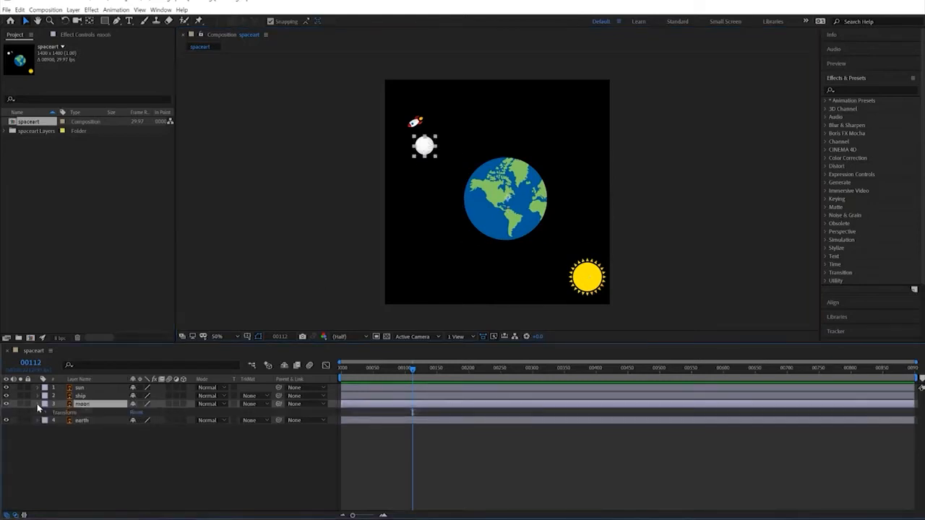
{"action": "left_click", "coordinate": [45, 414]}
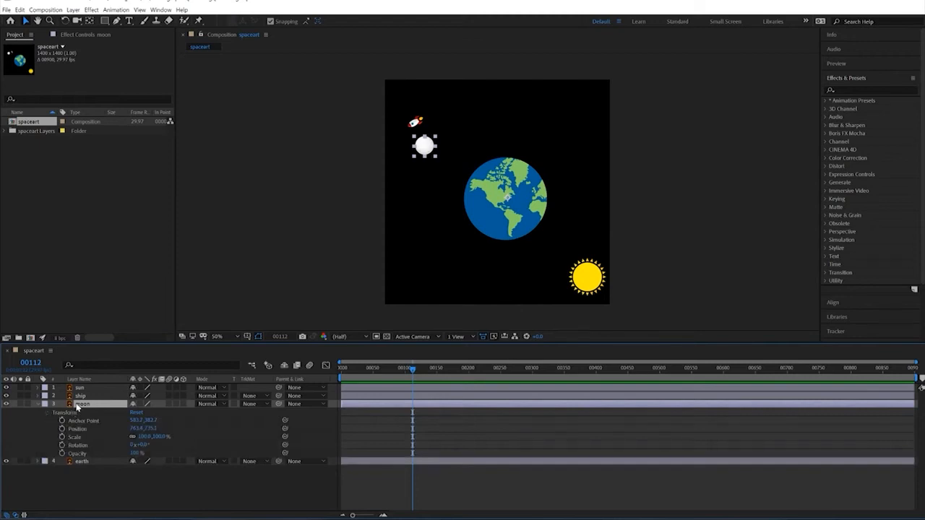
{"action": "key", "text": "r"}
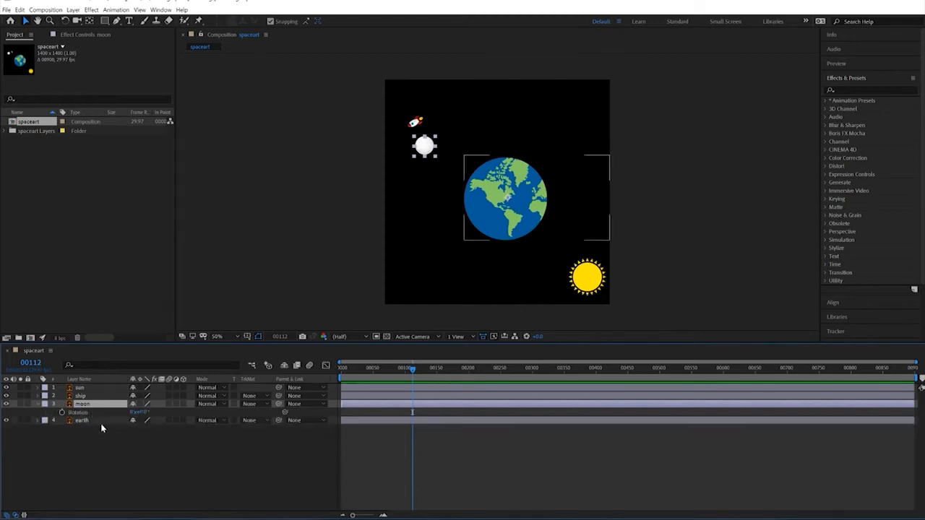
{"action": "key", "text": "Home"}
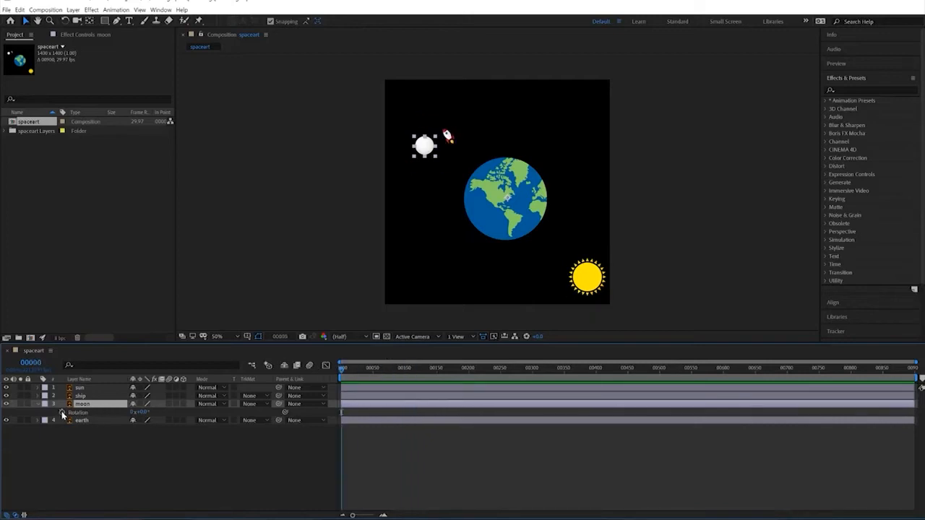
{"action": "left_click", "coordinate": [62, 413]}
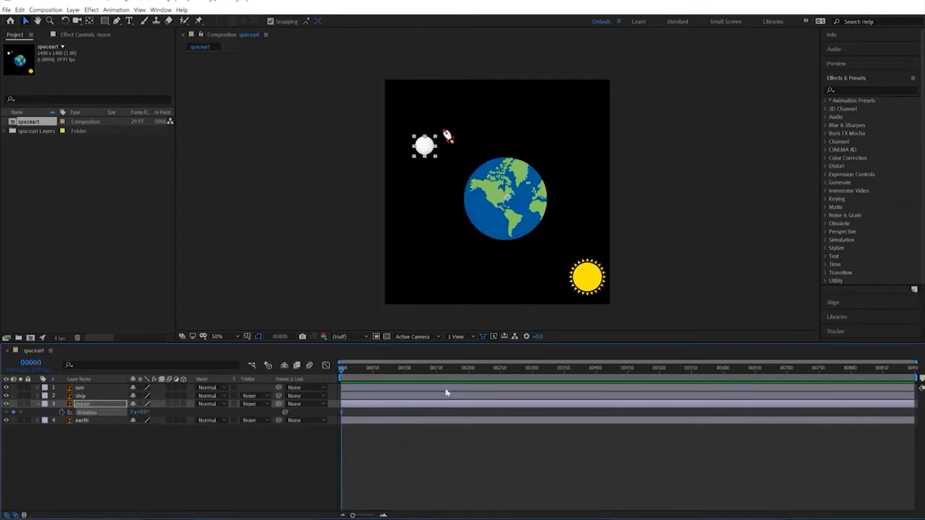
- Set the moon's rotation at frame 180 to -1 revolution, preview its orbit and return to frame 0
{"action": "left_click", "coordinate": [31, 364]}
{"action": "type", "text": "180"}
{"action": "key", "text": "Return"}
{"action": "left_click", "coordinate": [134, 411]}
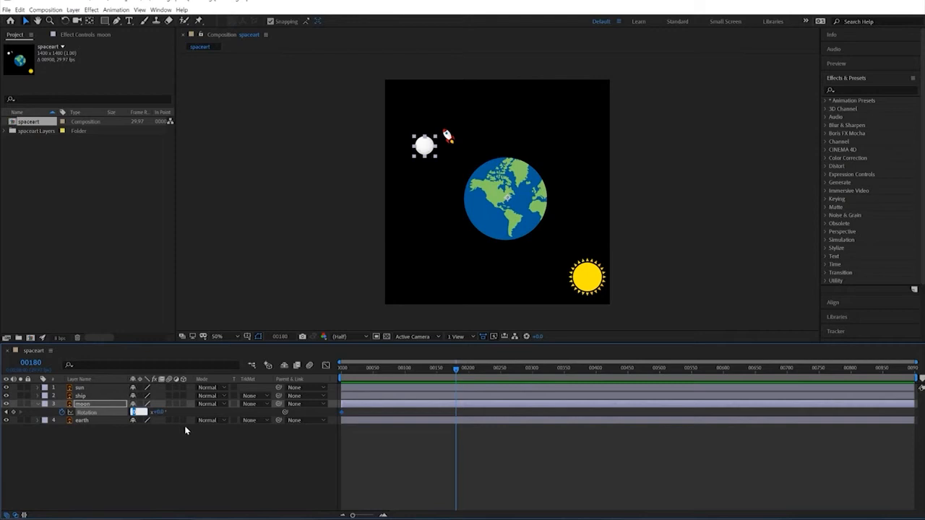
{"action": "type", "text": "1"}
{"action": "key", "text": "Return"}
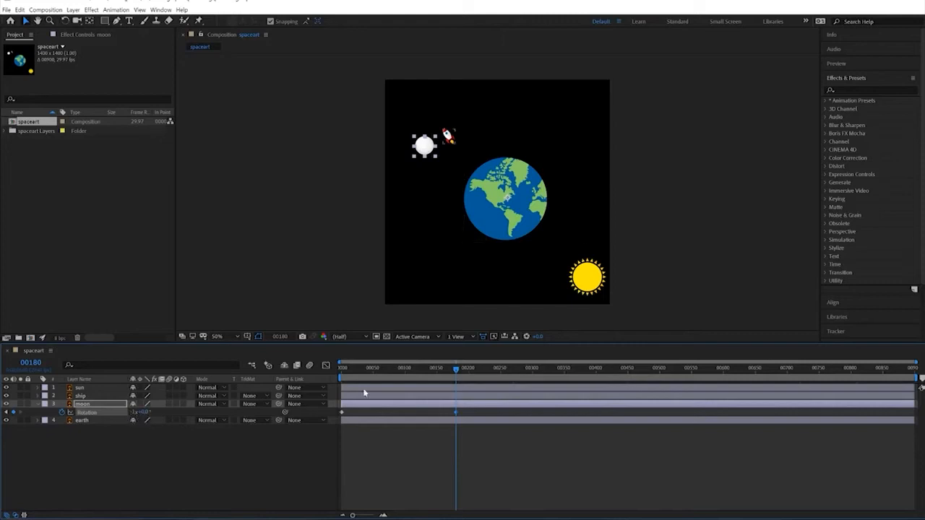
{"action": "key", "text": "space"}
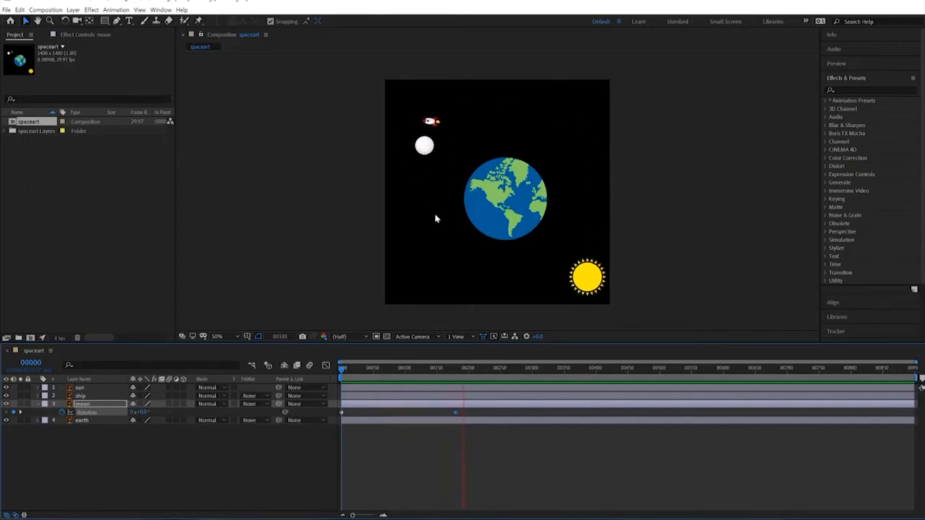
{"action": "key", "text": "space"}
{"action": "left_click_drag", "start_coordinate": [477, 370], "coordinate": [332, 369]}
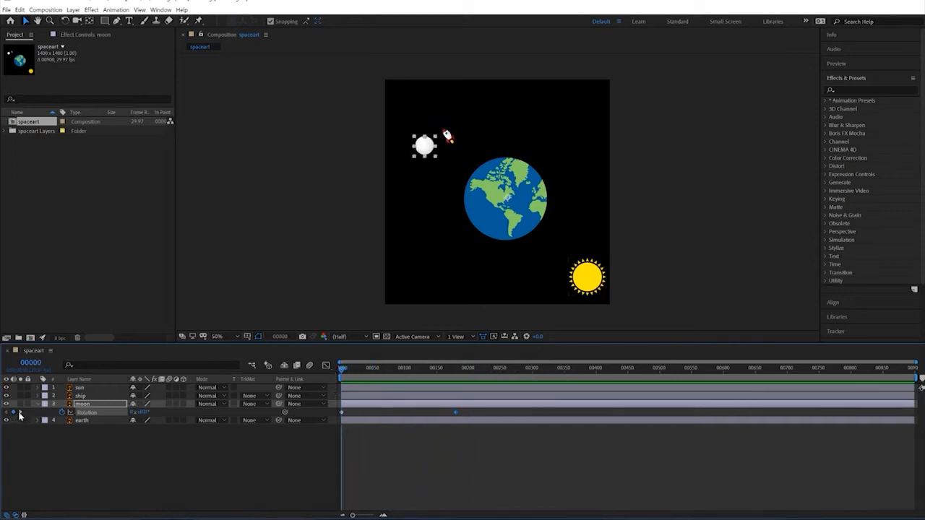
- Add a loopOut() expression to the moon's rotation, preview the looping orbit and collapse the moon layer
{"action": "left_click", "coordinate": [61, 413], "text": "alt"}
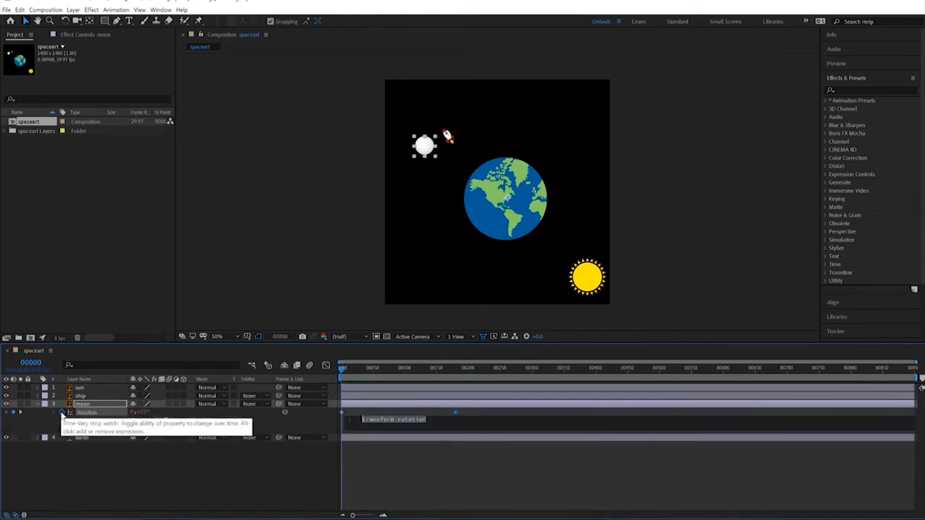
{"action": "type", "text": "loop"}
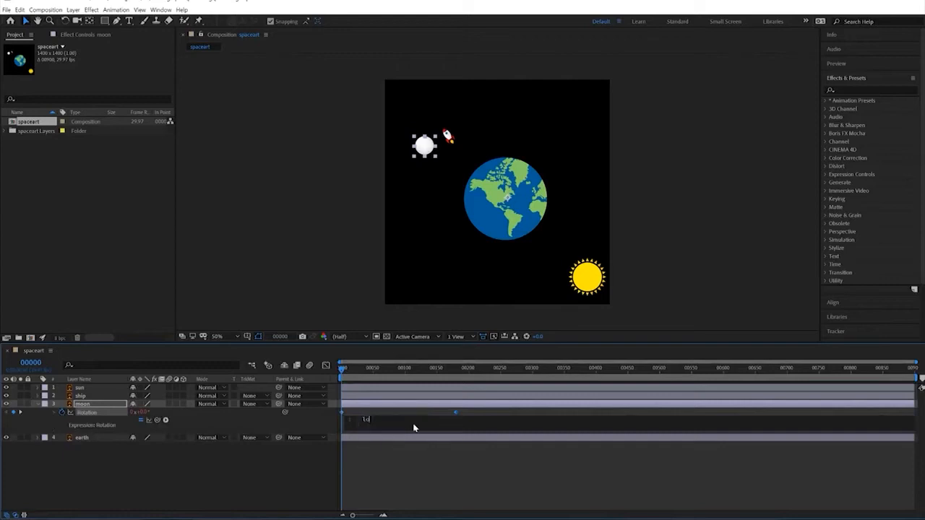
{"action": "key", "text": "Down"}
{"action": "key", "text": "Down"}
{"action": "key", "text": "Return"}
{"action": "left_click", "coordinate": [365, 364]}
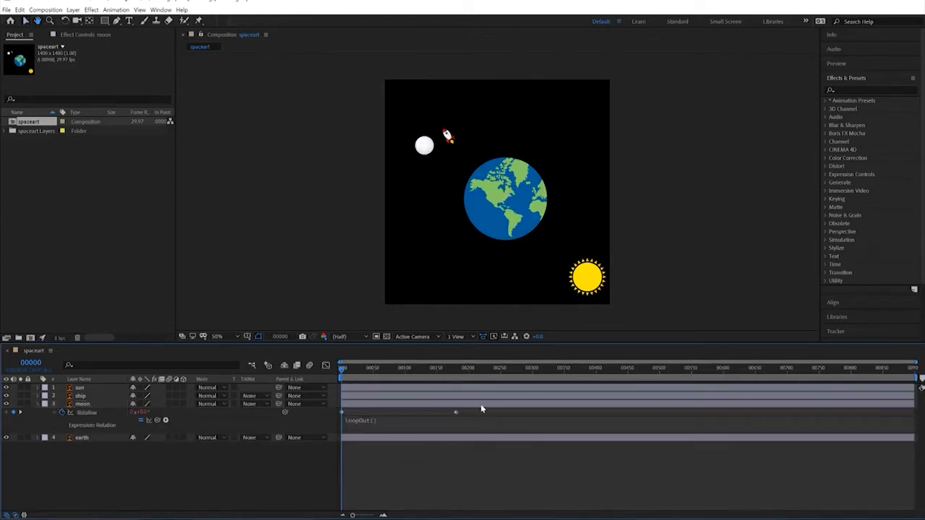
{"action": "key", "text": "space"}
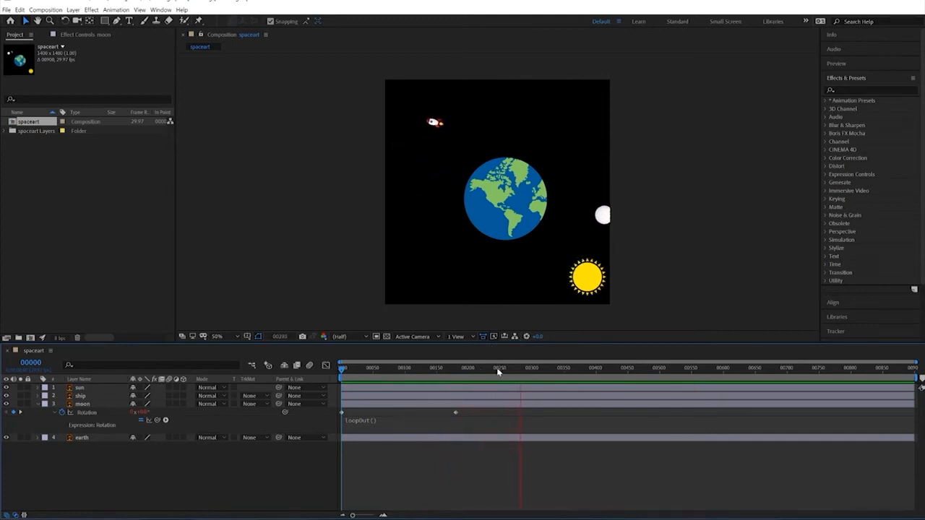
{"action": "key", "text": "space"}
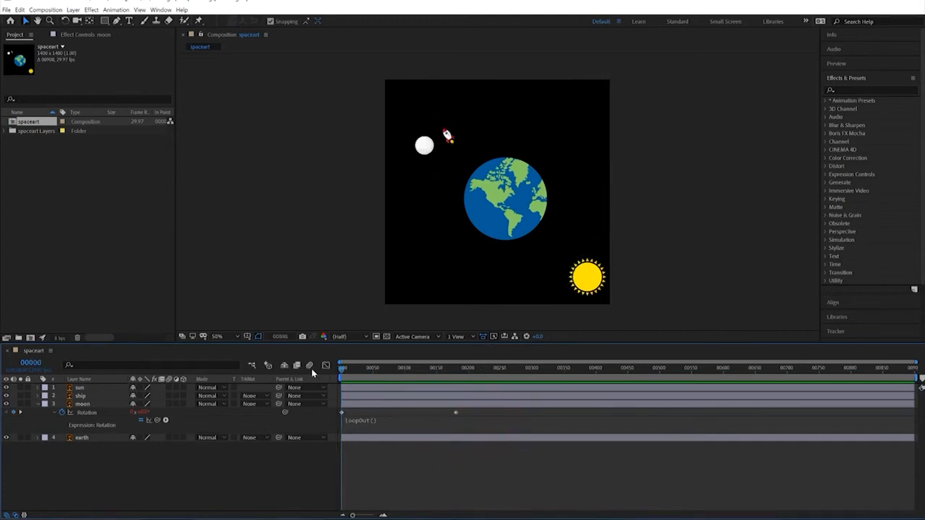
{"action": "left_click", "coordinate": [38, 404]}
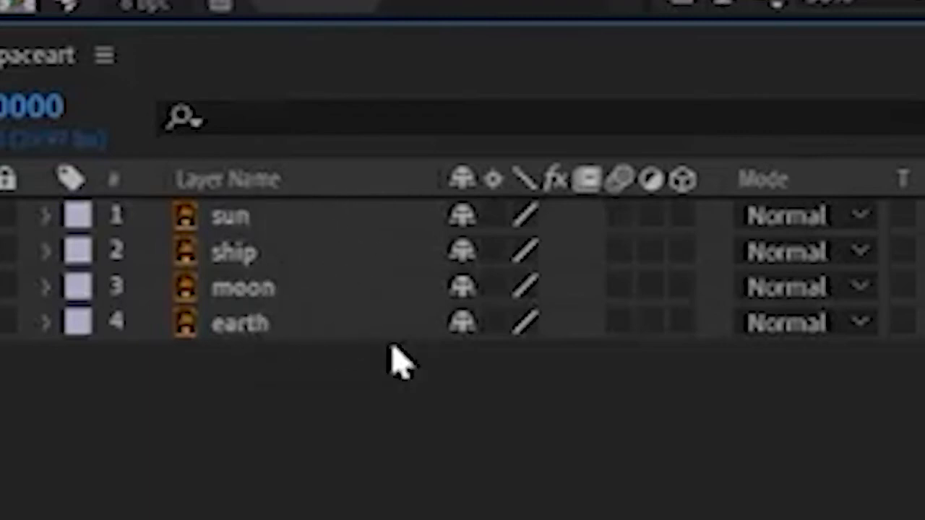
- Move the sun layer below earth in the layer order
{"action": "left_click", "coordinate": [249, 292]}
{"action": "left_click_drag", "start_coordinate": [248, 292], "coordinate": [258, 320]}
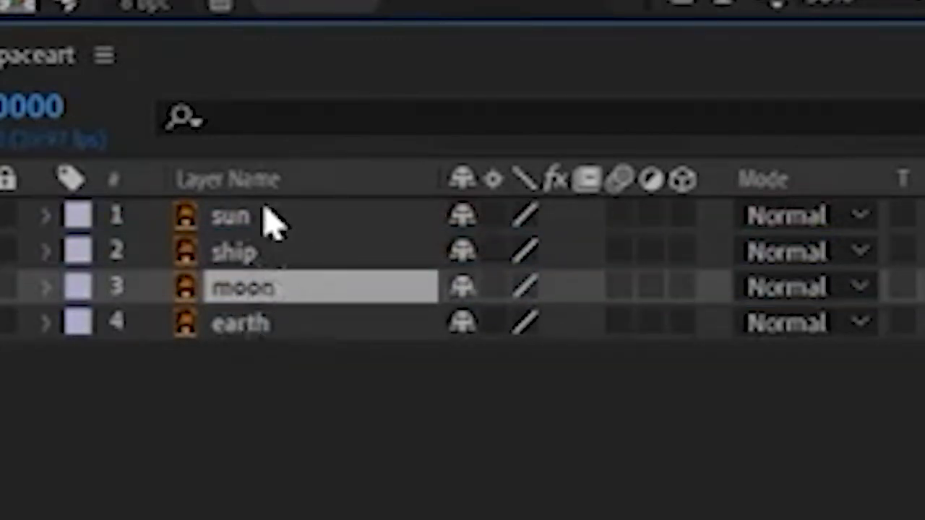
{"action": "left_click", "coordinate": [246, 230]}
{"action": "left_click_drag", "start_coordinate": [243, 220], "coordinate": [248, 357]}
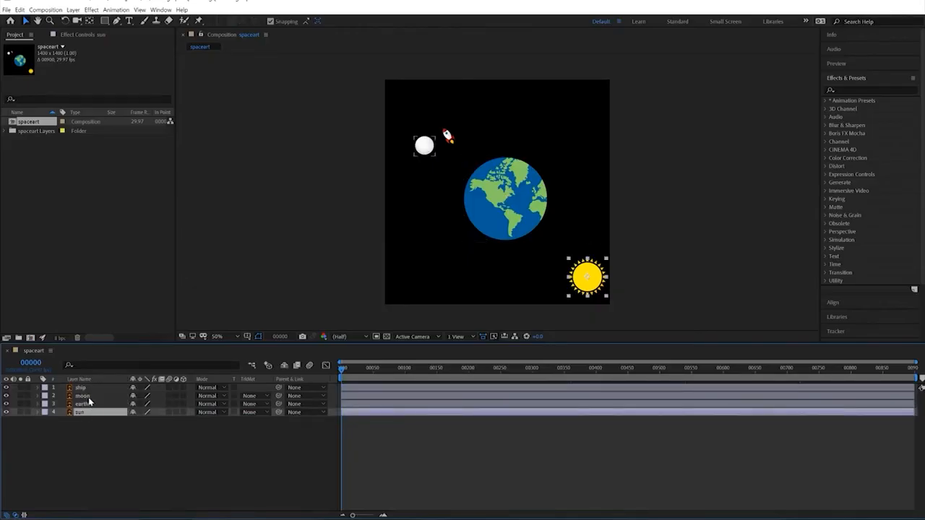
- Parent the ship layer to the moon and preview their combined orbit
{"action": "left_click", "coordinate": [83, 397]}
{"action": "left_click", "coordinate": [81, 388]}
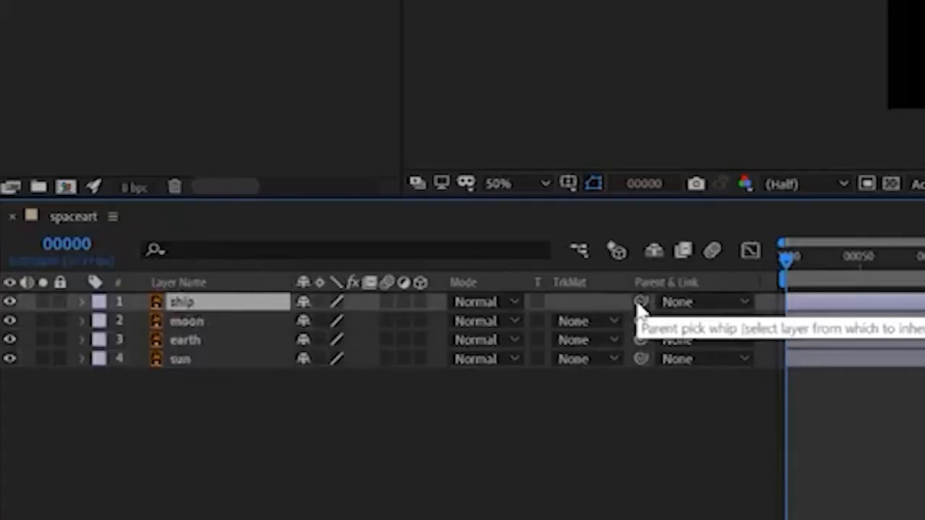
{"action": "left_click_drag", "start_coordinate": [278, 388], "coordinate": [109, 398]}
{"action": "left_click_drag", "start_coordinate": [244, 318], "coordinate": [215, 320]}
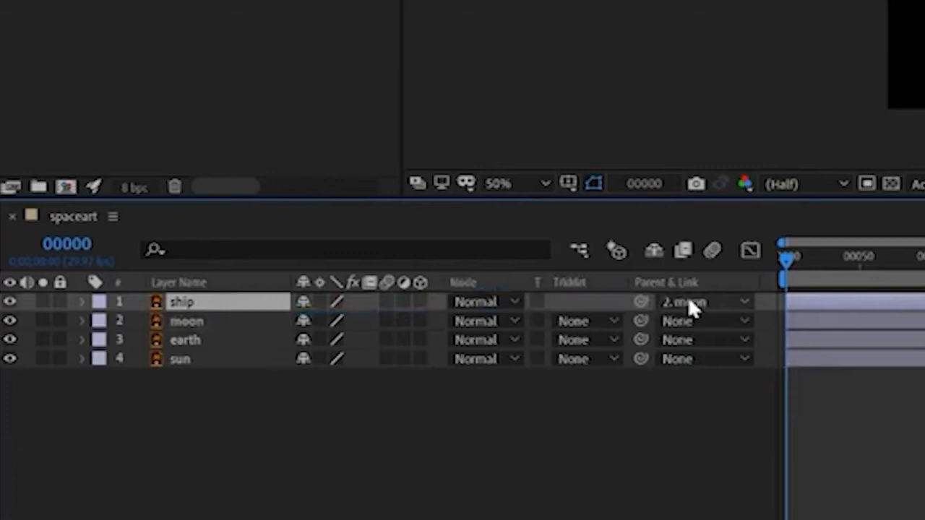
{"action": "left_click", "coordinate": [746, 309]}
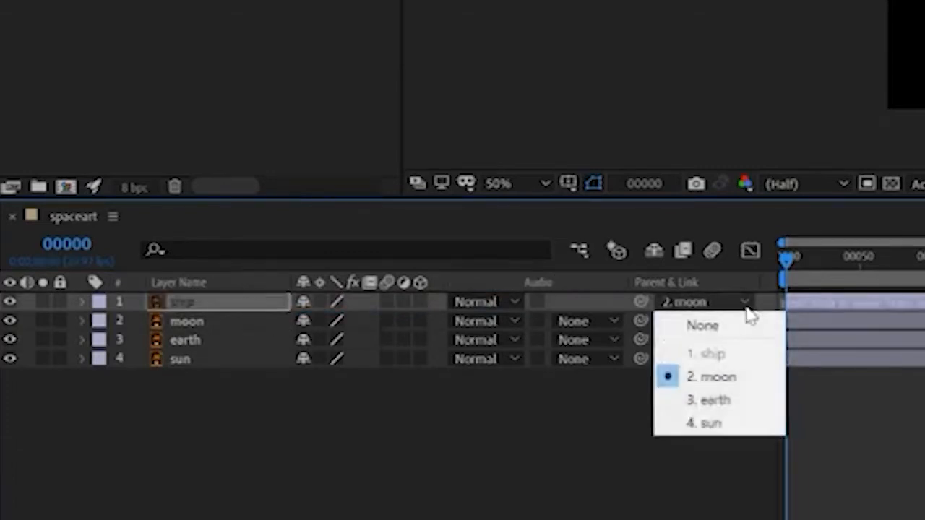
{"action": "left_click", "coordinate": [534, 418]}
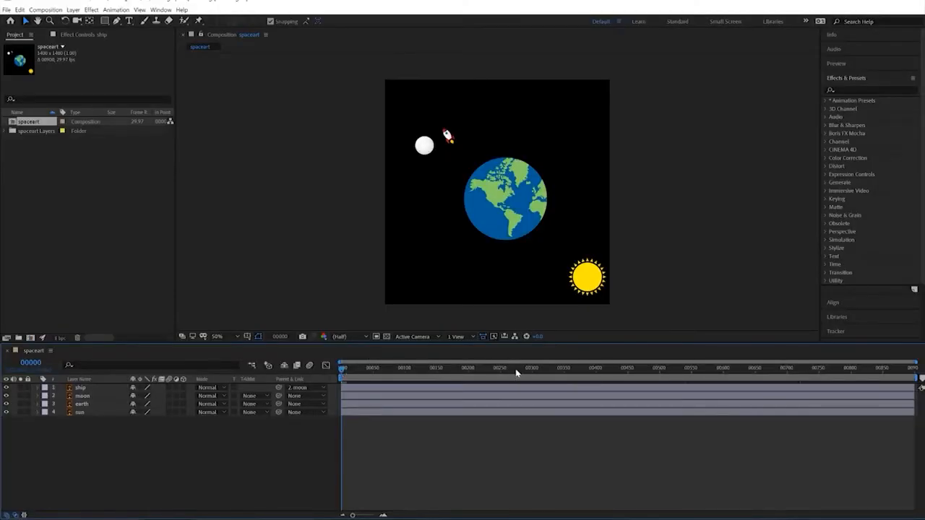
{"action": "key", "text": "space"}
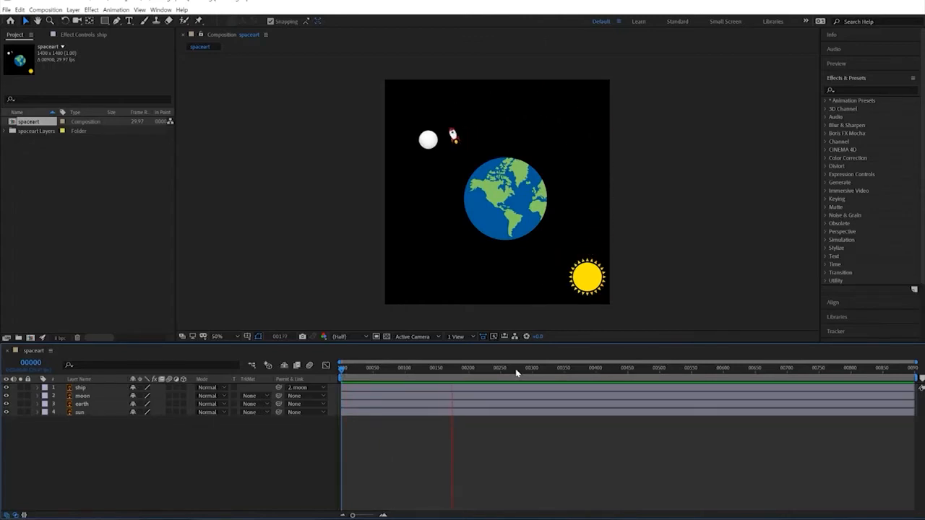
{"action": "key", "text": "space"}
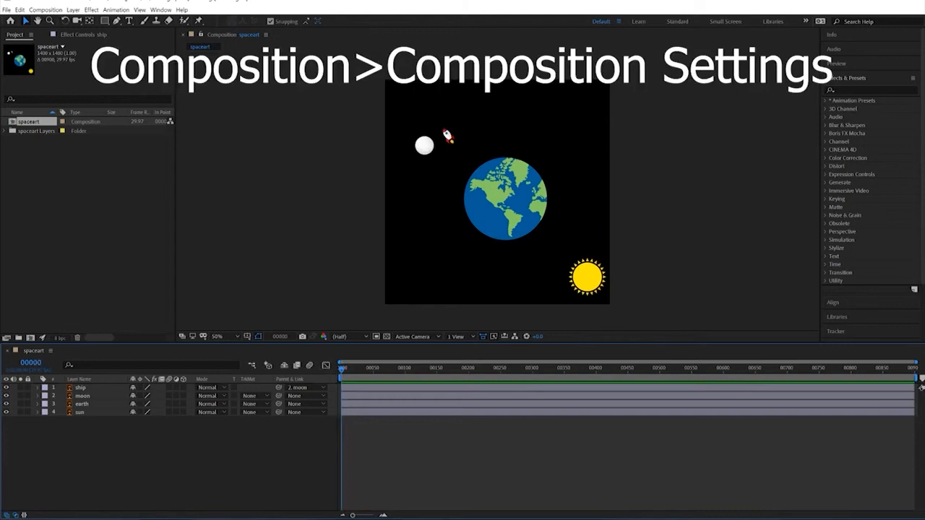
- Change the composition's preset to HDTV 1080 29.97 and play back the animation in the new frame
{"action": "left_click", "coordinate": [44, 10]}
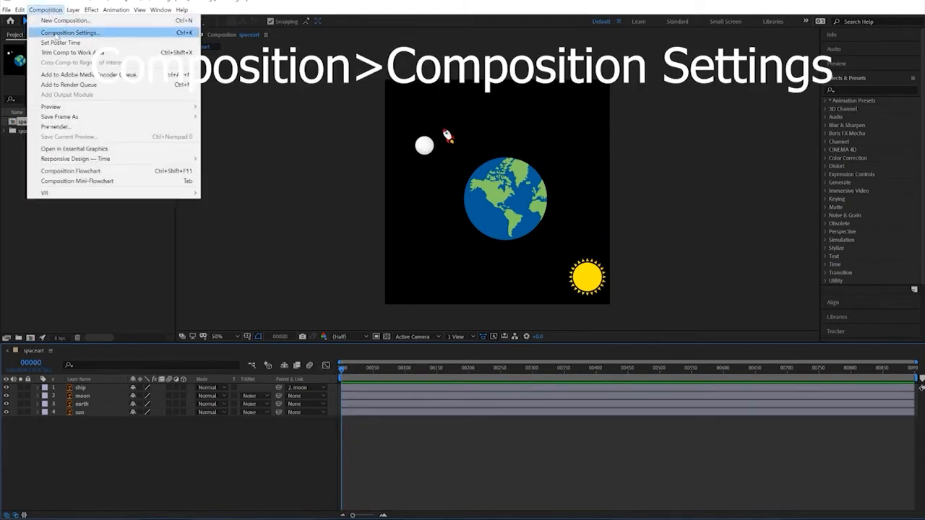
{"action": "left_click", "coordinate": [63, 33]}
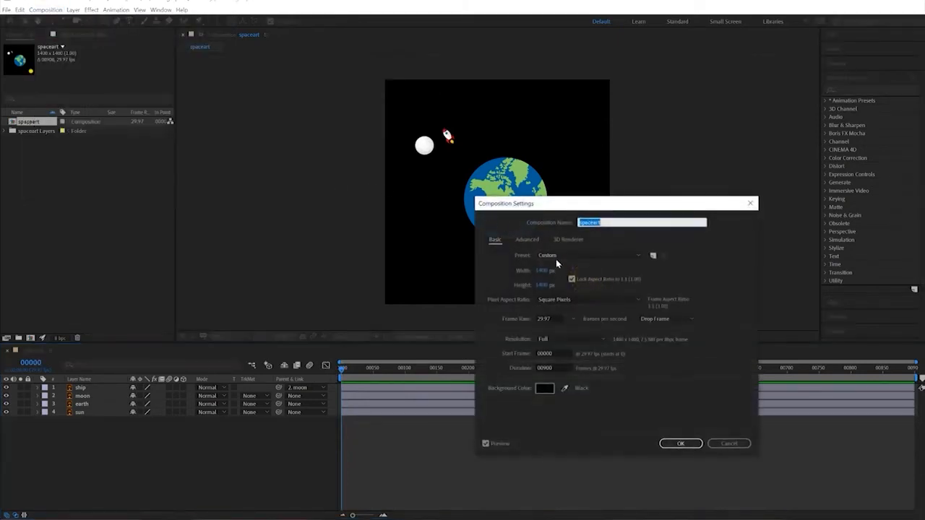
{"action": "left_click", "coordinate": [554, 257]}
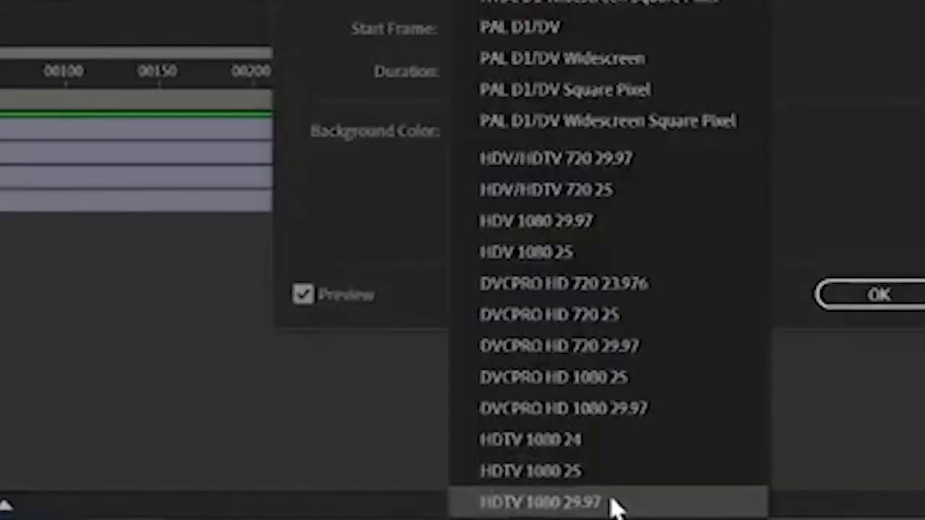
{"action": "left_click", "coordinate": [610, 504]}
{"action": "left_click", "coordinate": [896, 300]}
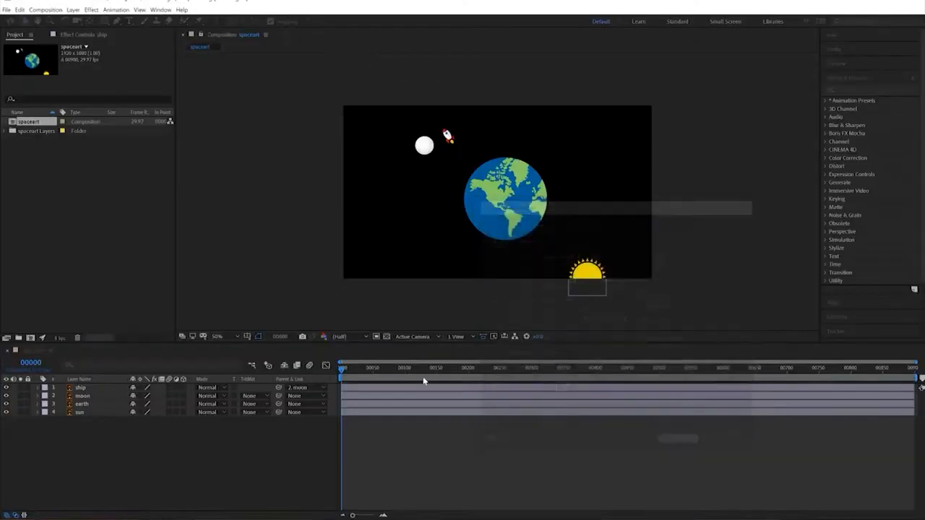
{"action": "key", "text": "space"}
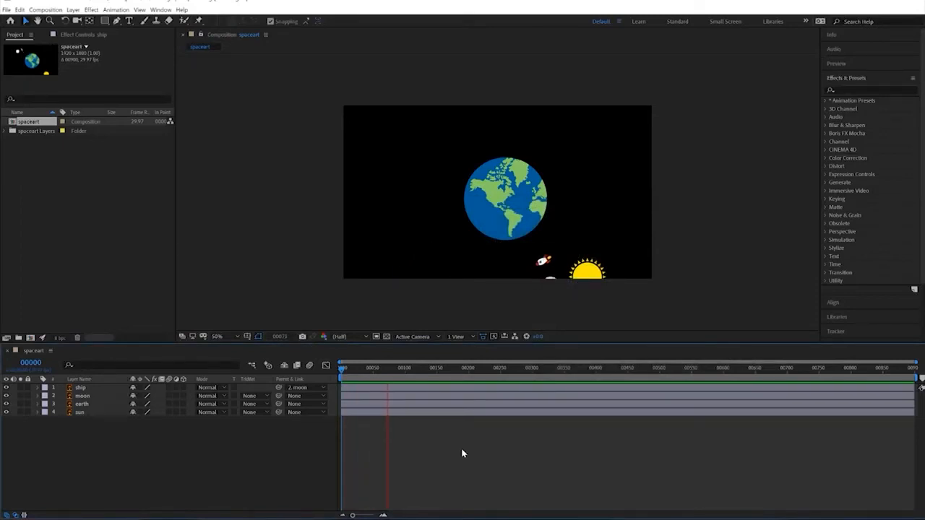
{"action": "key", "text": "space"}
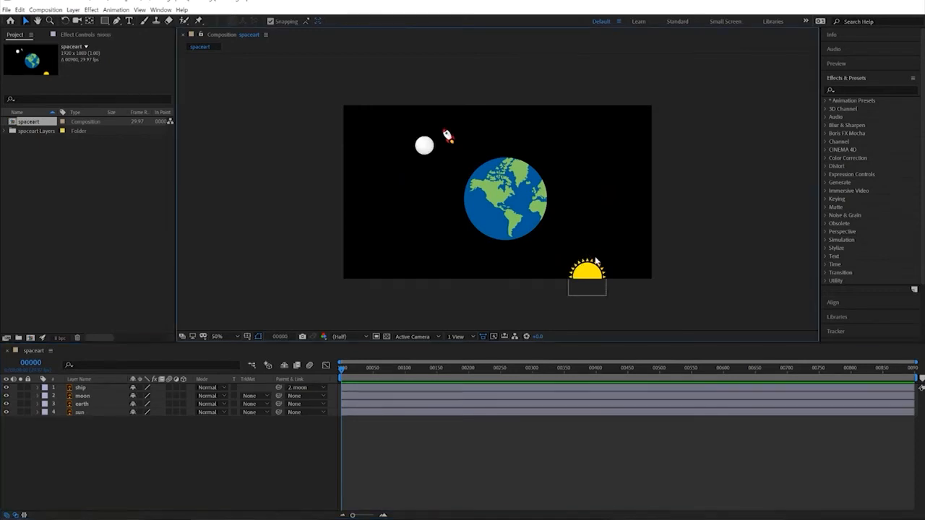
- Reveal the earth's Rotation property and set a starting rotation keyframe at frame 0
{"action": "left_click", "coordinate": [496, 189]}
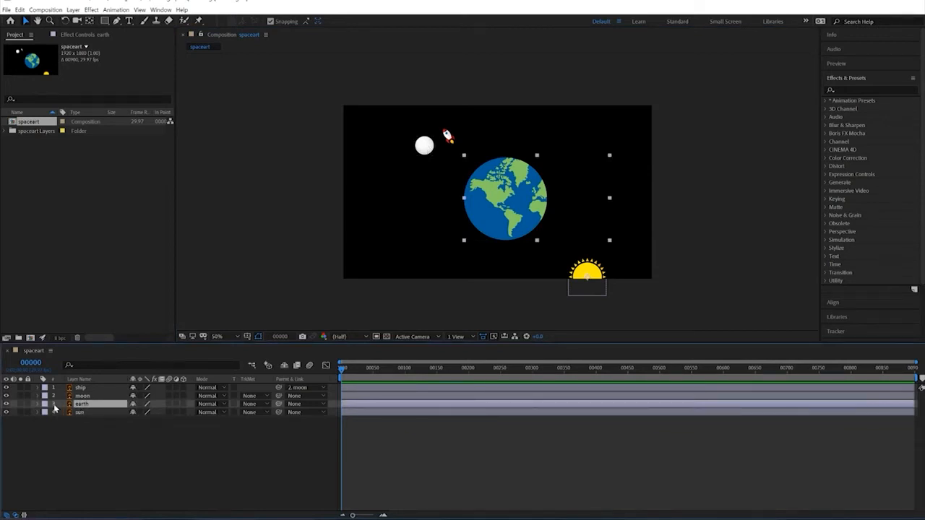
{"action": "key", "text": "r"}
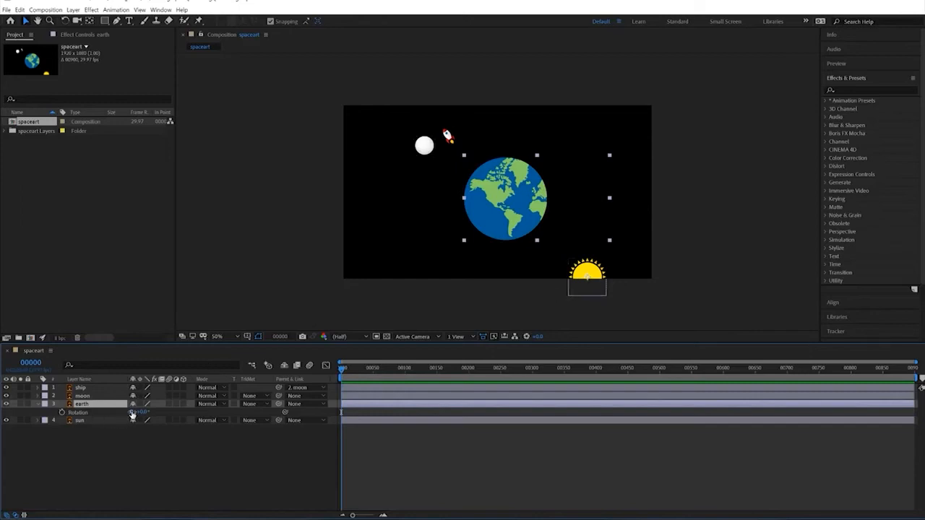
{"action": "left_click", "coordinate": [61, 412]}
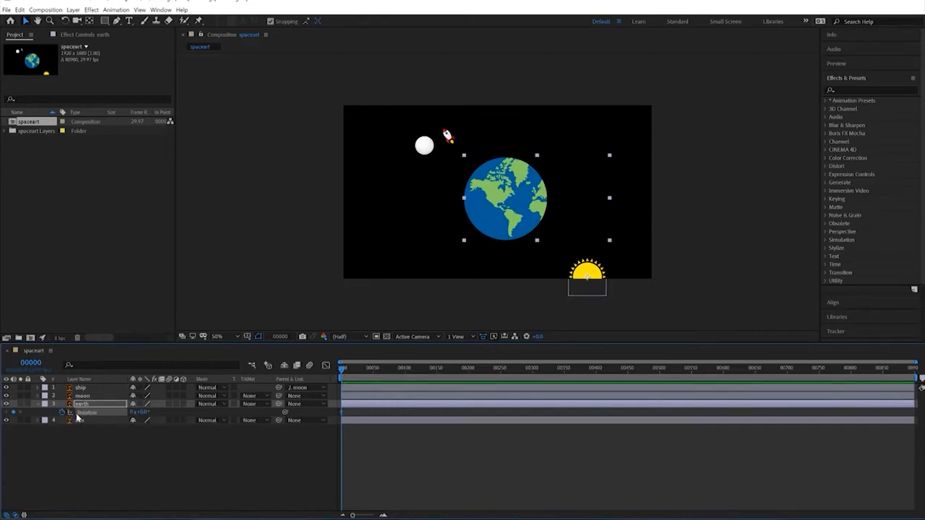
- Add a Rotation keyframe of -1 full revolution to the earth layer at frame 360
{"action": "key", "text": "alt+shift+j"}
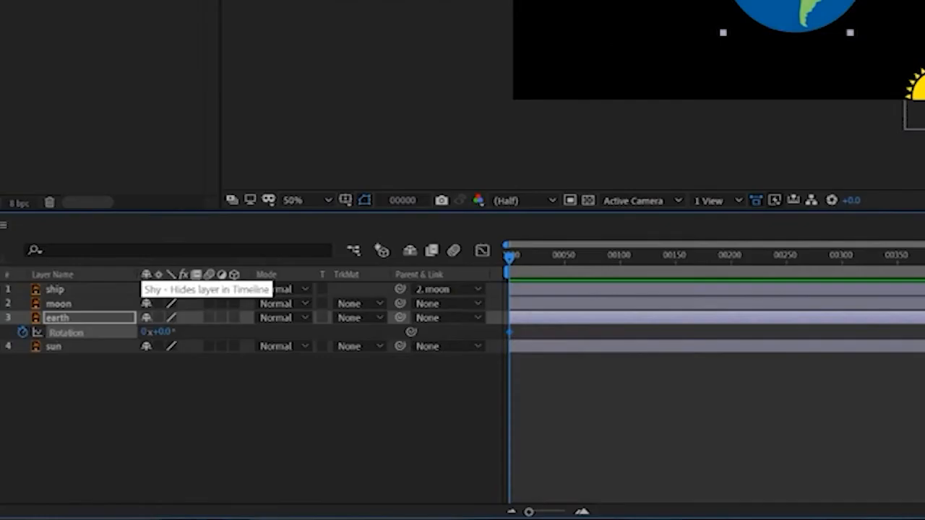
{"action": "type", "text": "360"}
{"action": "key", "text": "Return"}
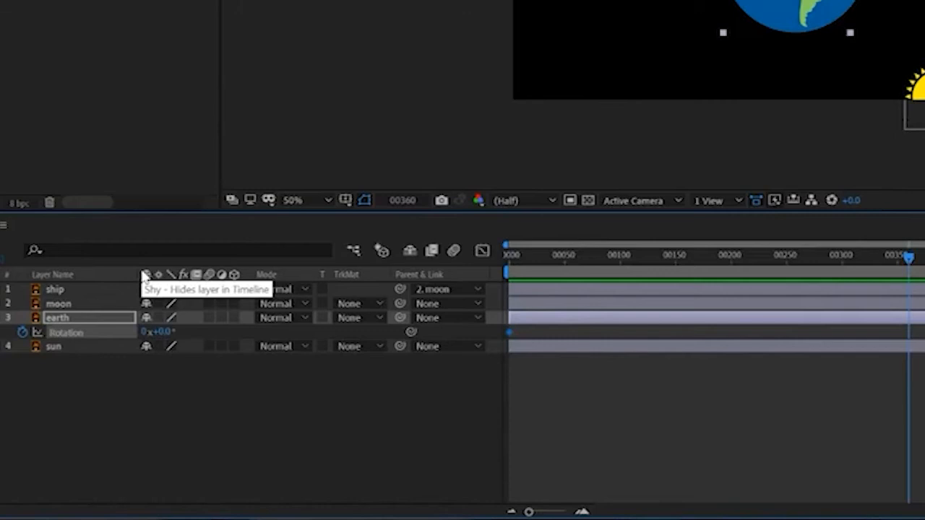
{"action": "left_click", "coordinate": [144, 332]}
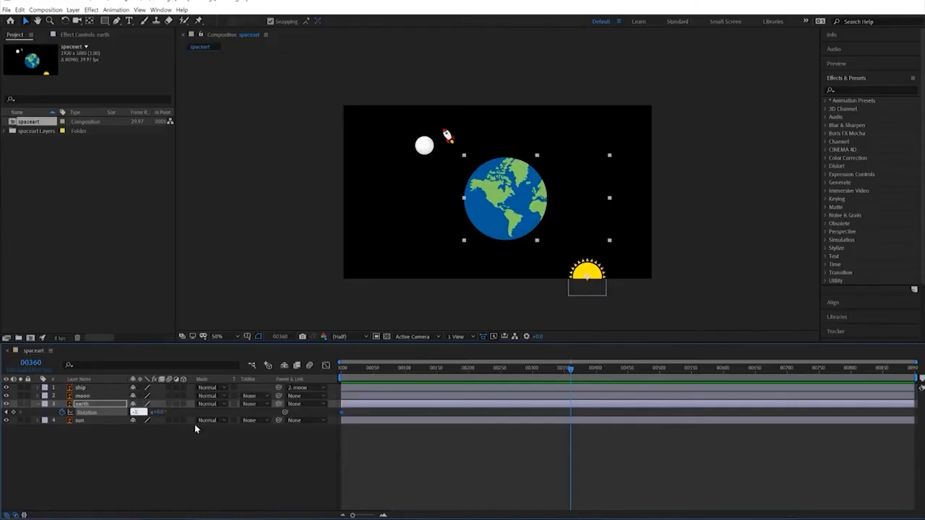
{"action": "left_click", "coordinate": [188, 460]}
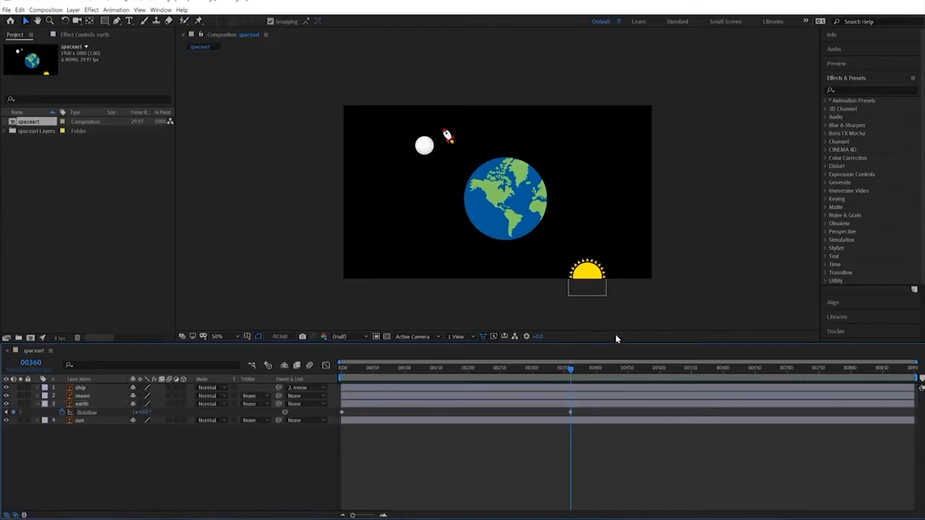
- Play back the earth's rotation from frame 0 and return to the start of the timeline
{"action": "left_click_drag", "start_coordinate": [571, 370], "coordinate": [253, 375]}
{"action": "key", "text": "space"}
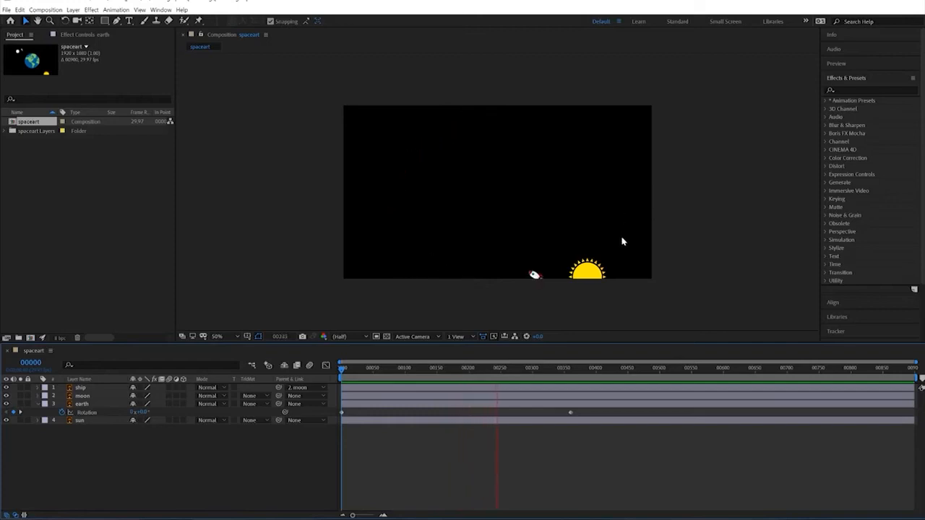
{"action": "key", "text": "space"}
{"action": "key", "text": "Home"}
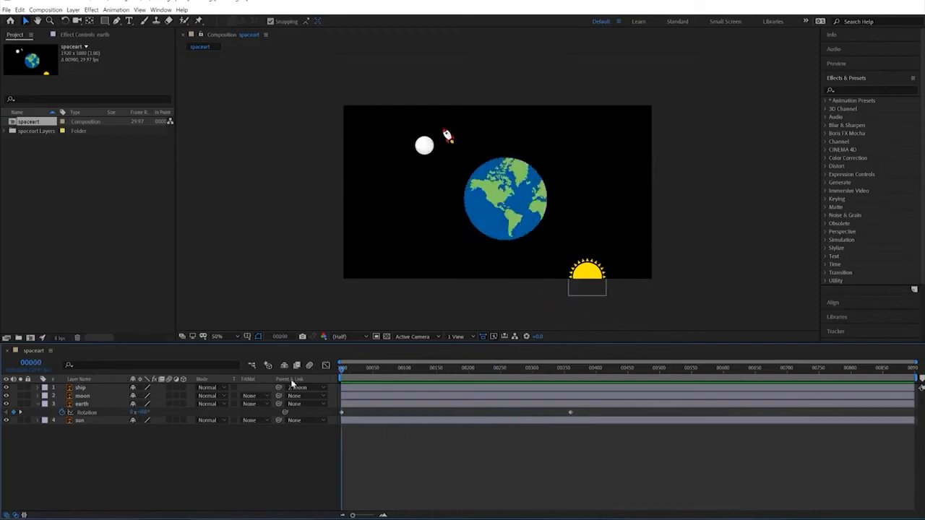
- Collapse the earth layer's properties, parent the moon layer to earth and preview the linked motion
{"action": "left_click", "coordinate": [38, 404]}
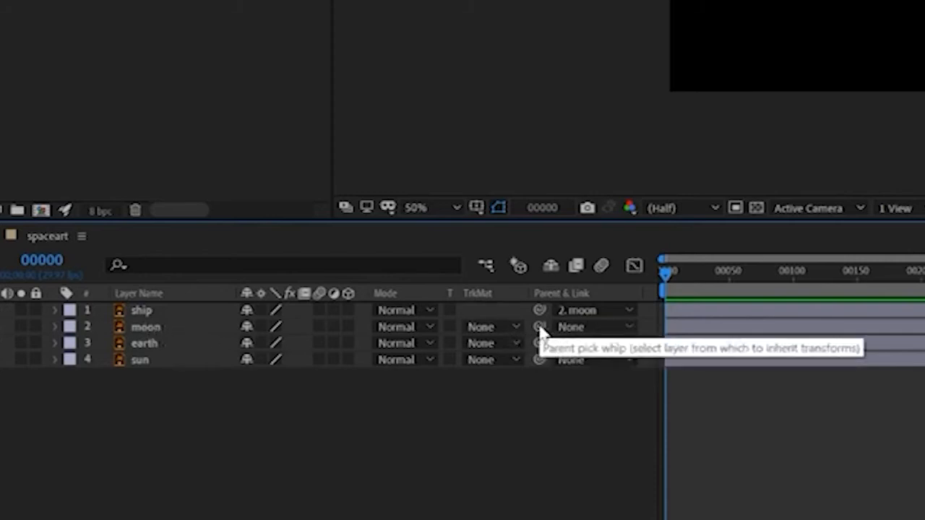
{"action": "left_click", "coordinate": [582, 329]}
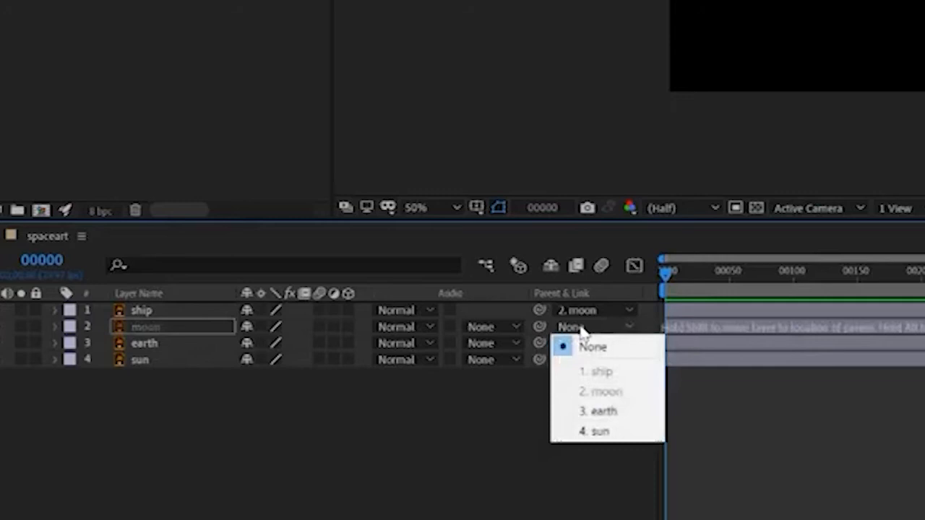
{"action": "left_click", "coordinate": [483, 428]}
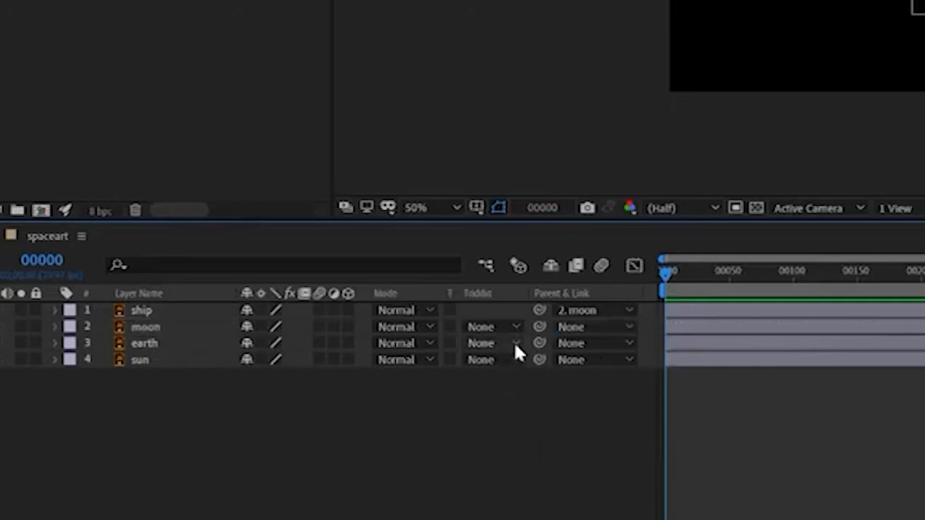
{"action": "left_click_drag", "start_coordinate": [536, 327], "coordinate": [148, 346]}
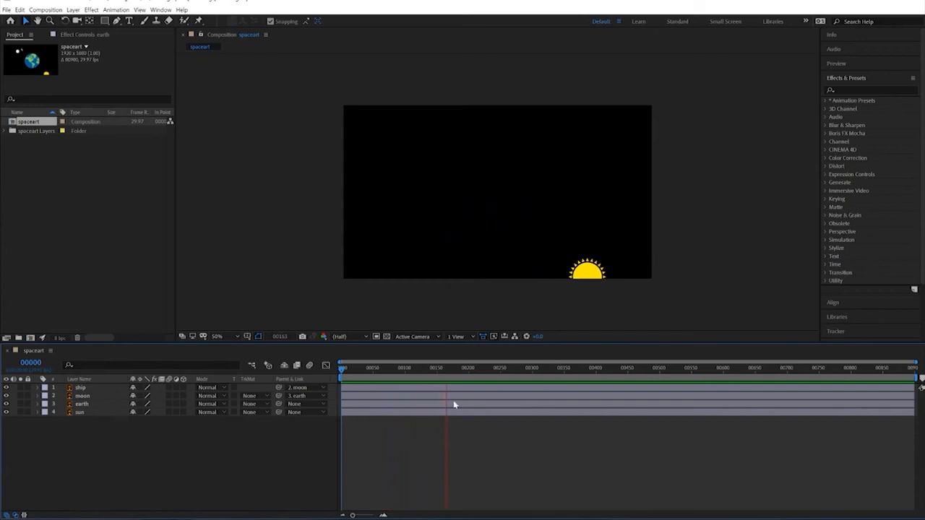
{"action": "left_click_drag", "start_coordinate": [445, 370], "coordinate": [339, 370]}
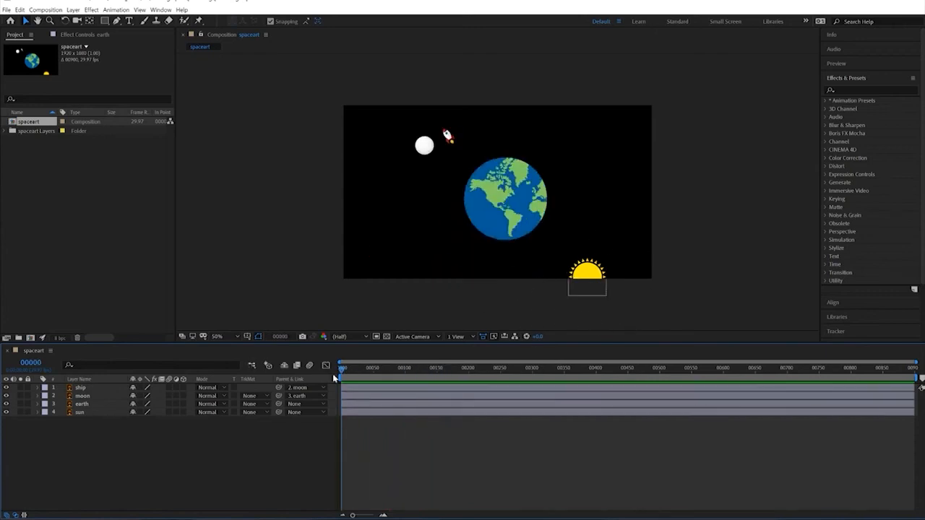
{"action": "key", "text": "space"}
- Parent the earth layer to the sun layer
{"action": "left_click", "coordinate": [258, 397]}
{"action": "left_click", "coordinate": [81, 406]}
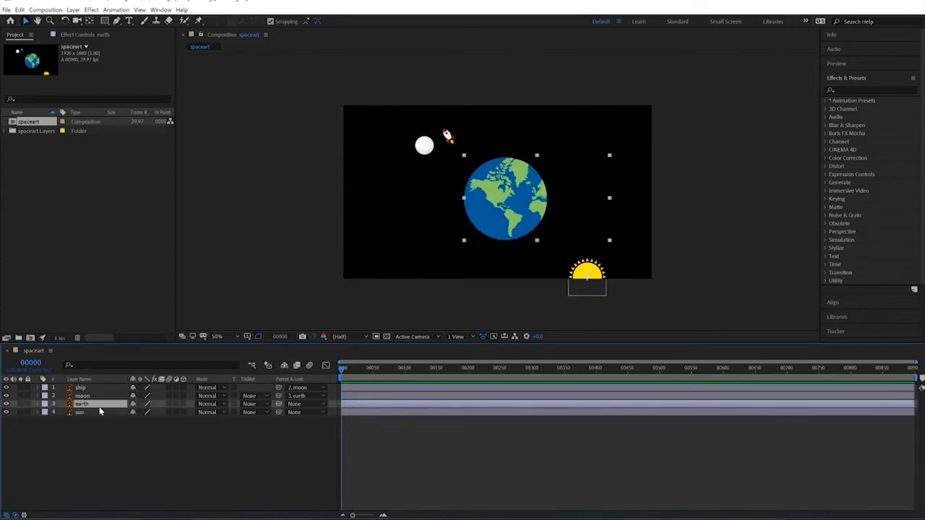
{"action": "left_click_drag", "start_coordinate": [277, 405], "coordinate": [83, 414]}
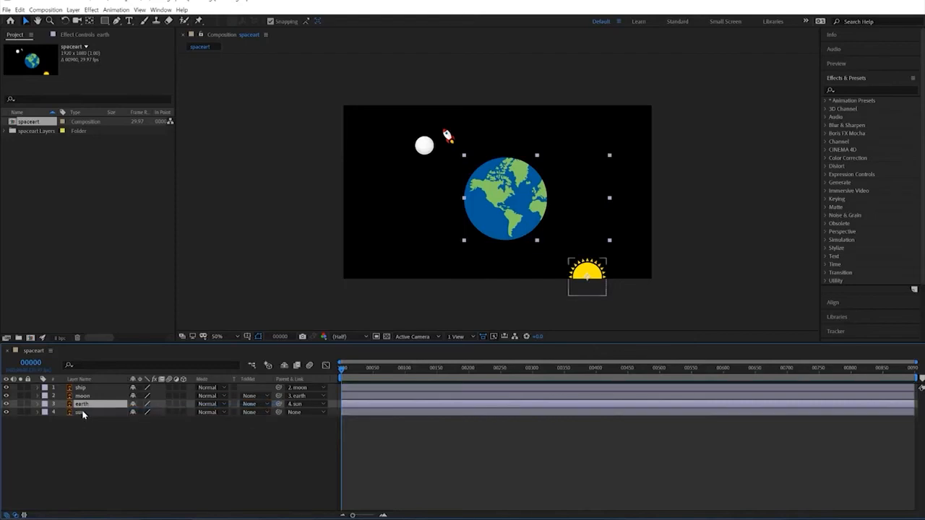
- Scale the sun layer to 50% so its child layers shrink with it
{"action": "left_click", "coordinate": [78, 415]}
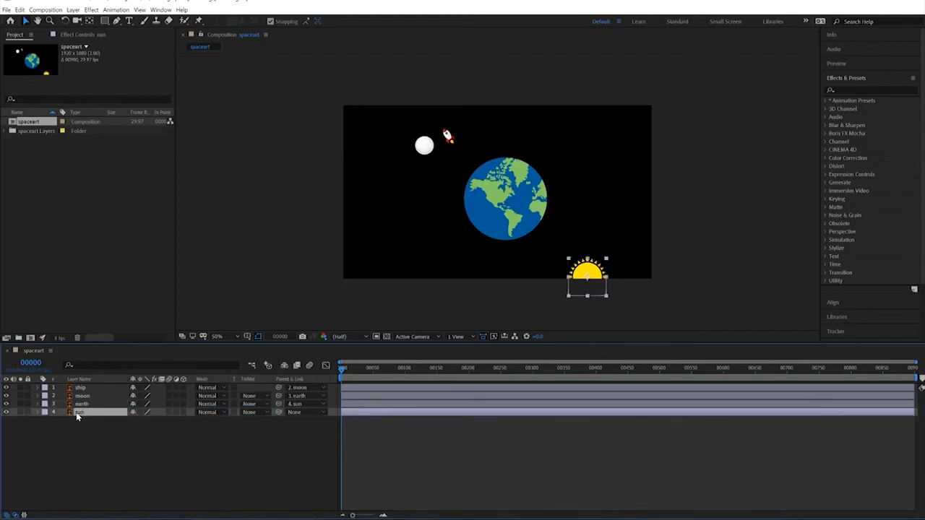
{"action": "key", "text": "s"}
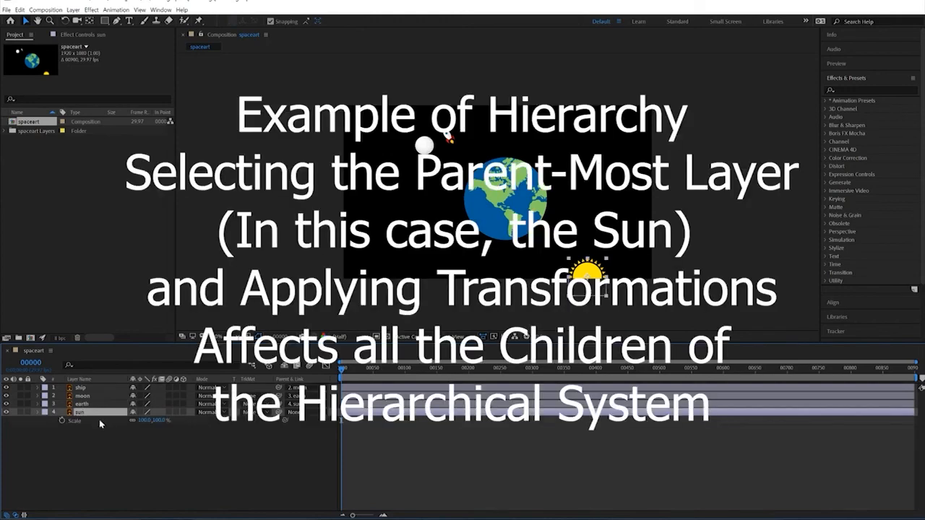
{"action": "left_click_drag", "start_coordinate": [145, 420], "coordinate": [128, 424]}
{"action": "key", "text": "w"}
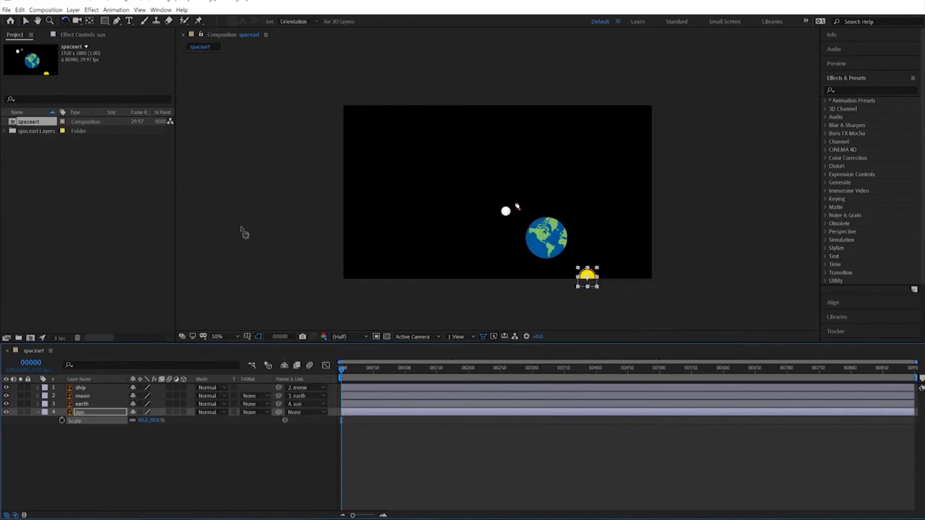
{"action": "left_click", "coordinate": [25, 20]}
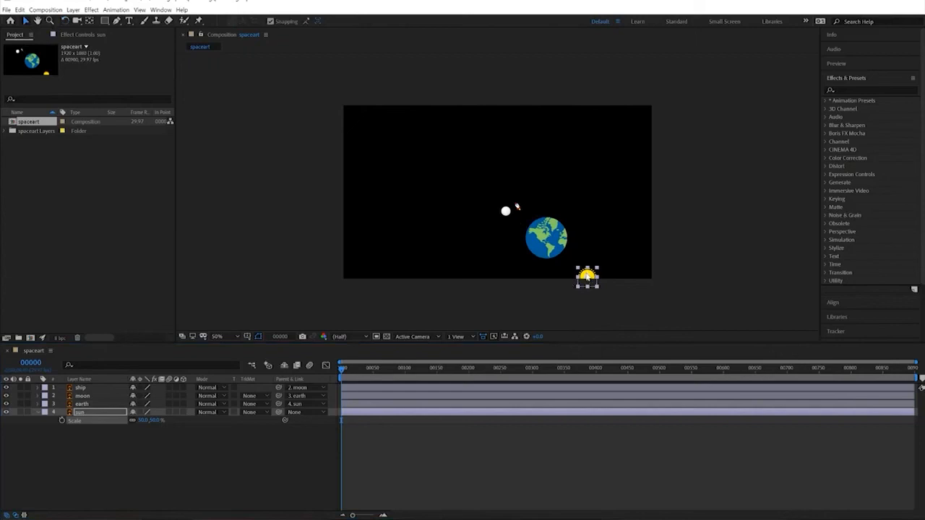
- Move the sun with its child layers so it sits near the composition's centre, and play back the animation
{"action": "left_click_drag", "start_coordinate": [587, 276], "coordinate": [513, 212]}
{"action": "left_click", "coordinate": [346, 374]}
{"action": "key", "text": "space"}
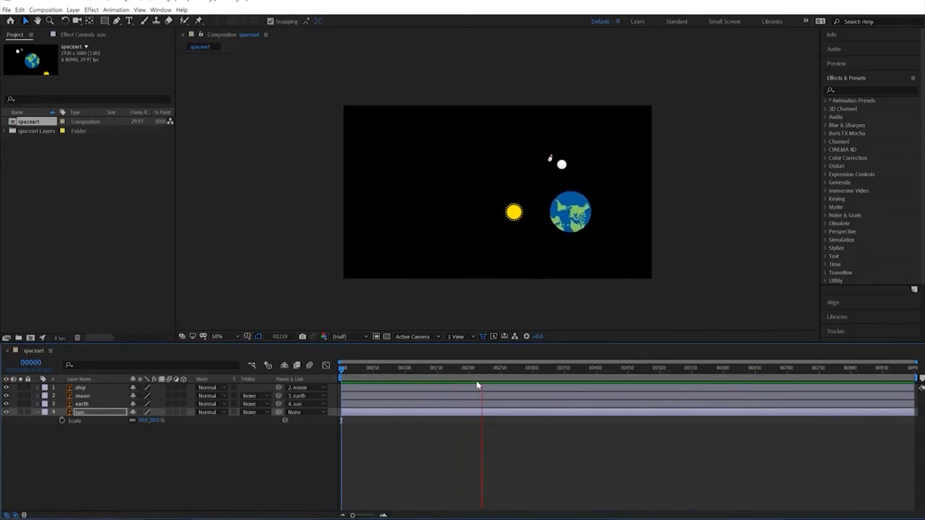
- Move the earth farther up and away from the sun, place its anchor point on the sun's centre and preview the orbit
{"action": "left_click", "coordinate": [460, 162]}
{"action": "left_click_drag", "start_coordinate": [460, 162], "coordinate": [434, 145]}
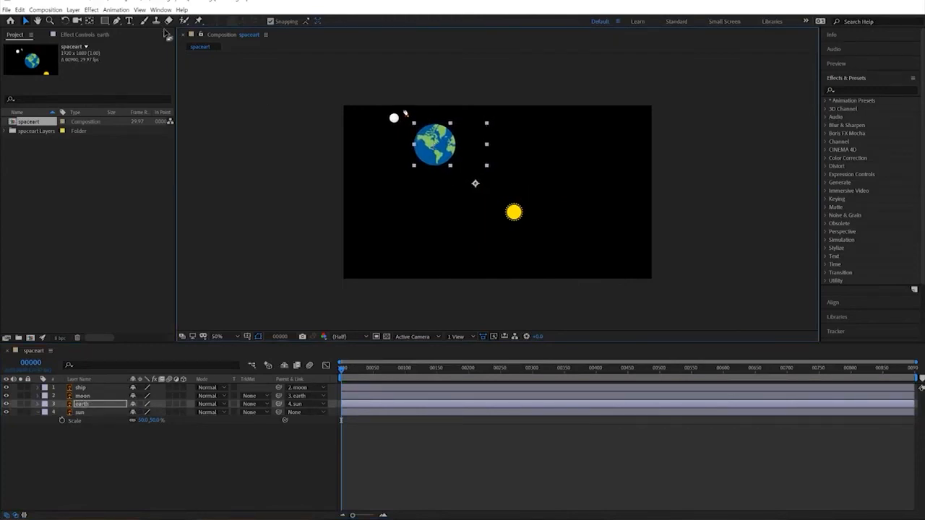
{"action": "left_click", "coordinate": [90, 21]}
{"action": "left_click_drag", "start_coordinate": [474, 183], "coordinate": [514, 213]}
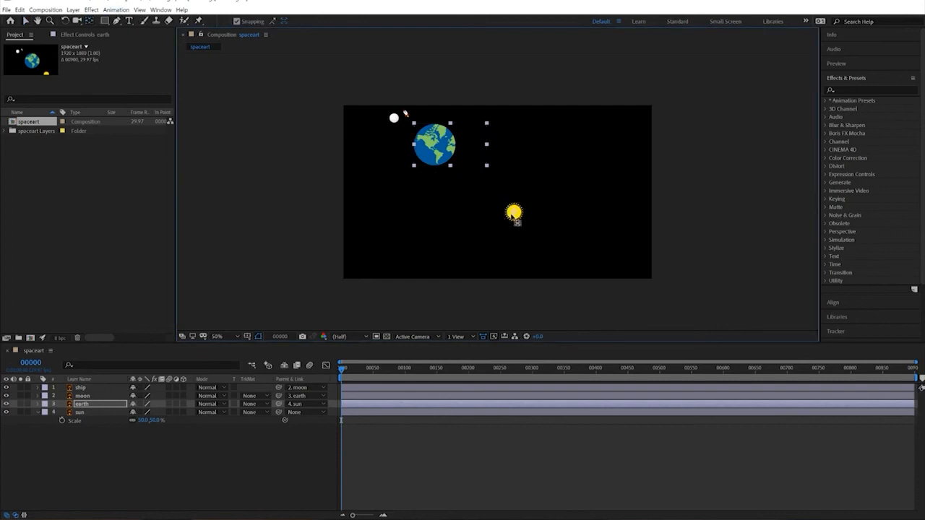
{"action": "key", "text": "space"}
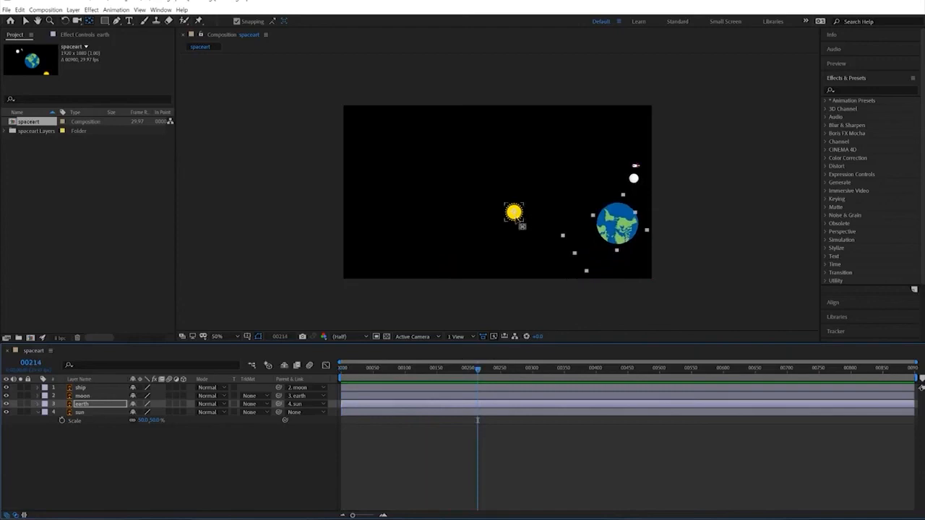
- Shift the sun slightly up and to the left, scale it to 33% and preview the orbits within the frame
{"action": "left_click", "coordinate": [28, 23]}
{"action": "left_click_drag", "start_coordinate": [522, 221], "coordinate": [508, 198]}
{"action": "left_click_drag", "start_coordinate": [144, 420], "coordinate": [137, 421]}
{"action": "key", "text": "space"}
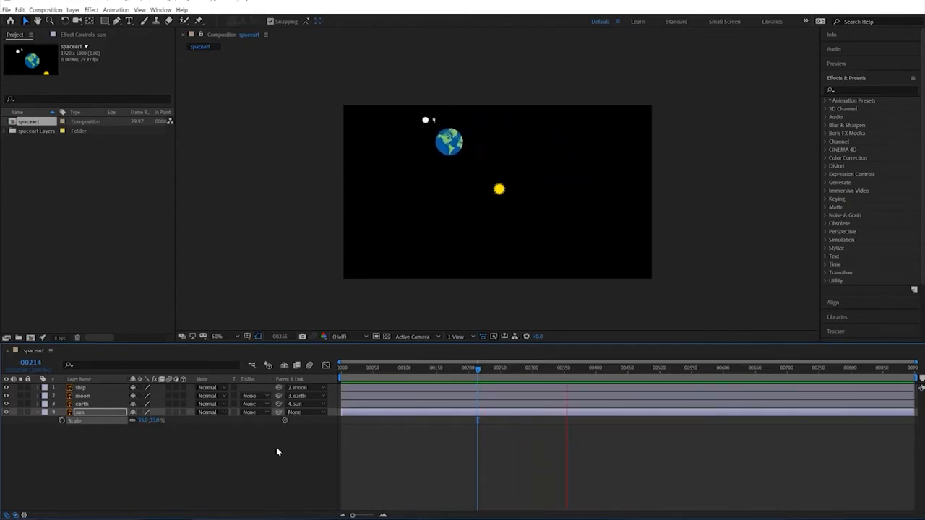
{"action": "key", "text": "space"}
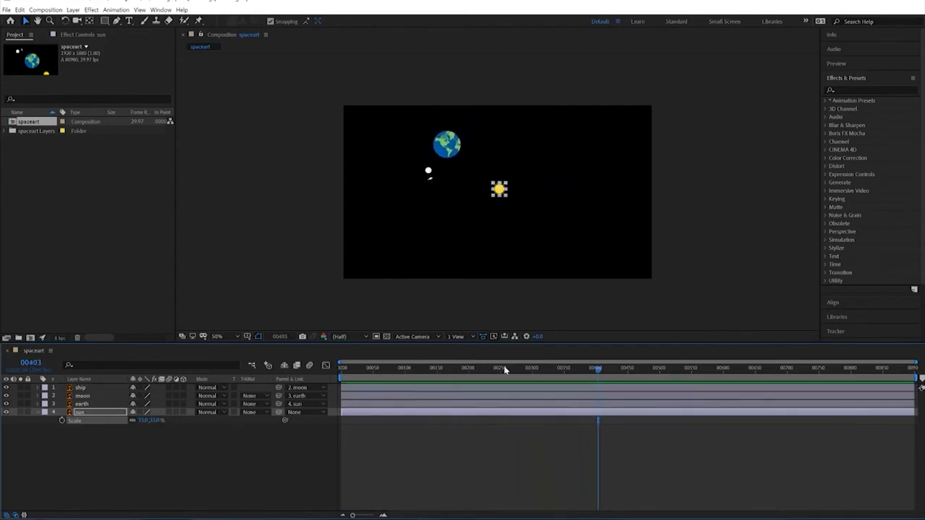
{"action": "key", "text": "Home"}
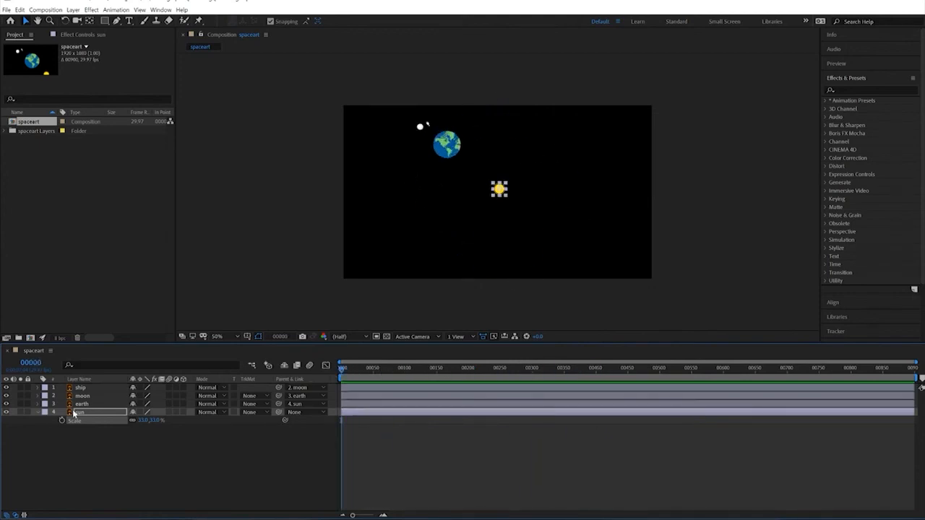
- Add a loopOut() expression to the earth's Rotation property and play back the looping orbit
{"action": "left_click", "coordinate": [37, 411]}
{"action": "left_click", "coordinate": [37, 403]}
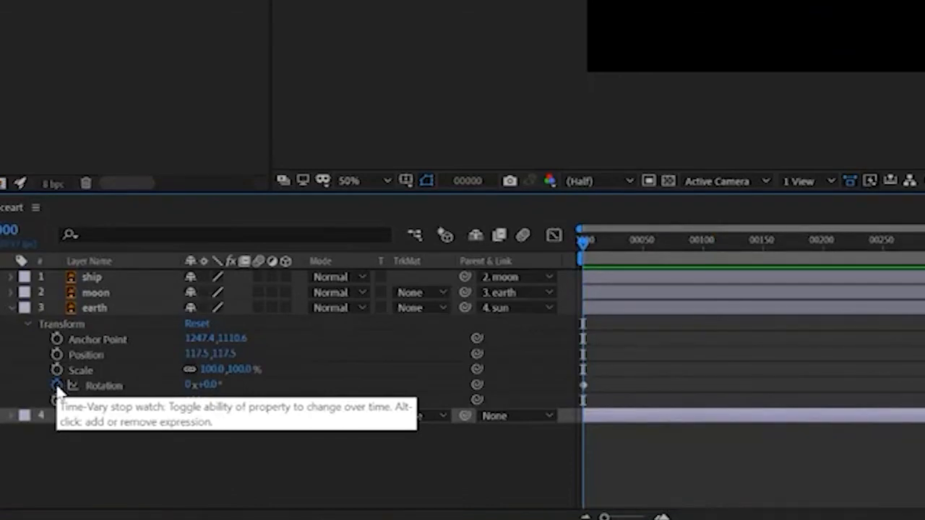
{"action": "left_click", "coordinate": [57, 386], "text": "alt"}
{"action": "type", "text": "loop"}
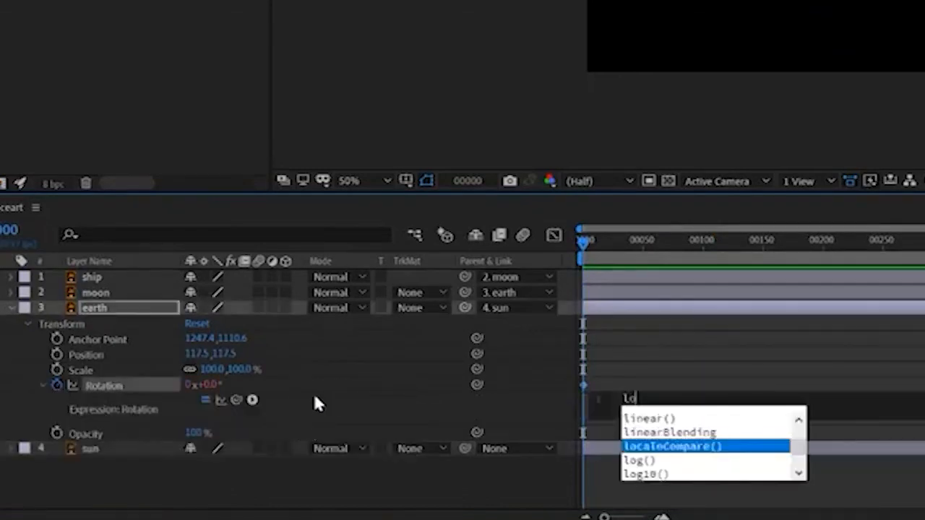
{"action": "key", "text": "Down"}
{"action": "key", "text": "Down"}
{"action": "key", "text": "Return"}
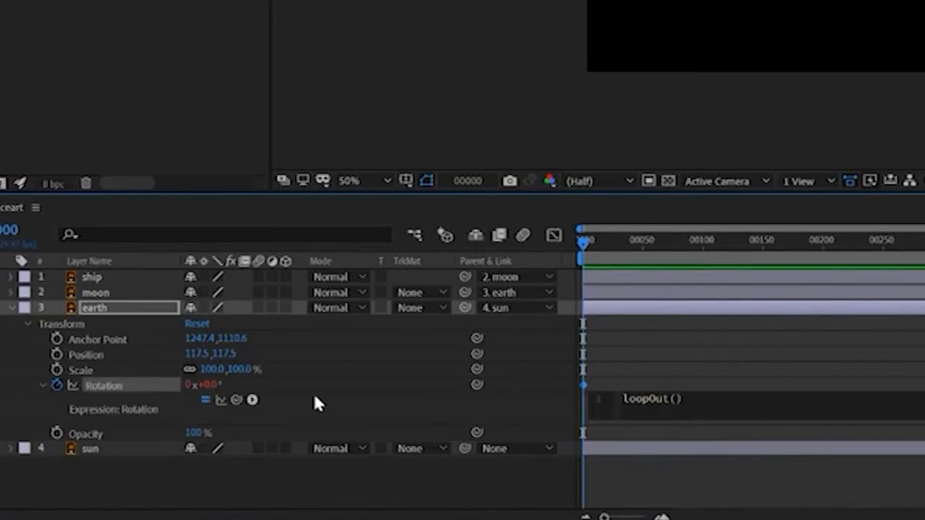
{"action": "left_click", "coordinate": [417, 438]}
{"action": "key", "text": "space"}
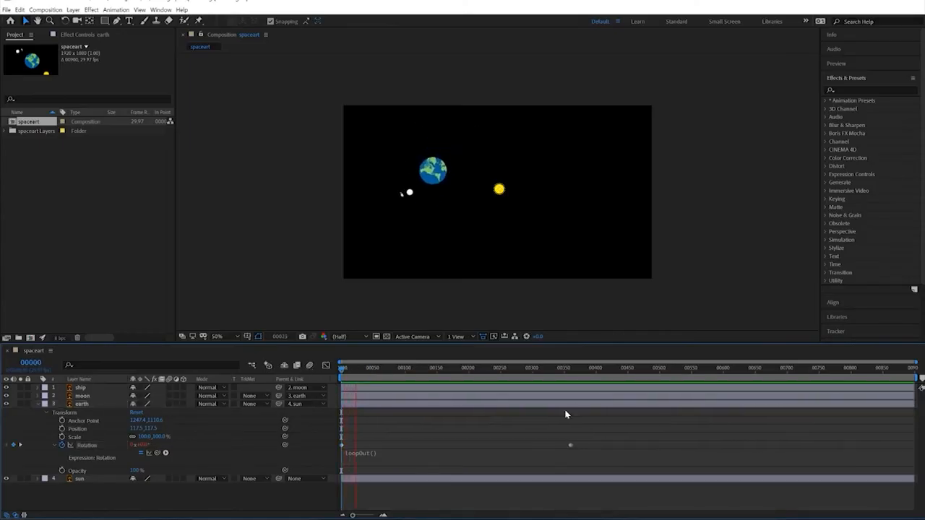